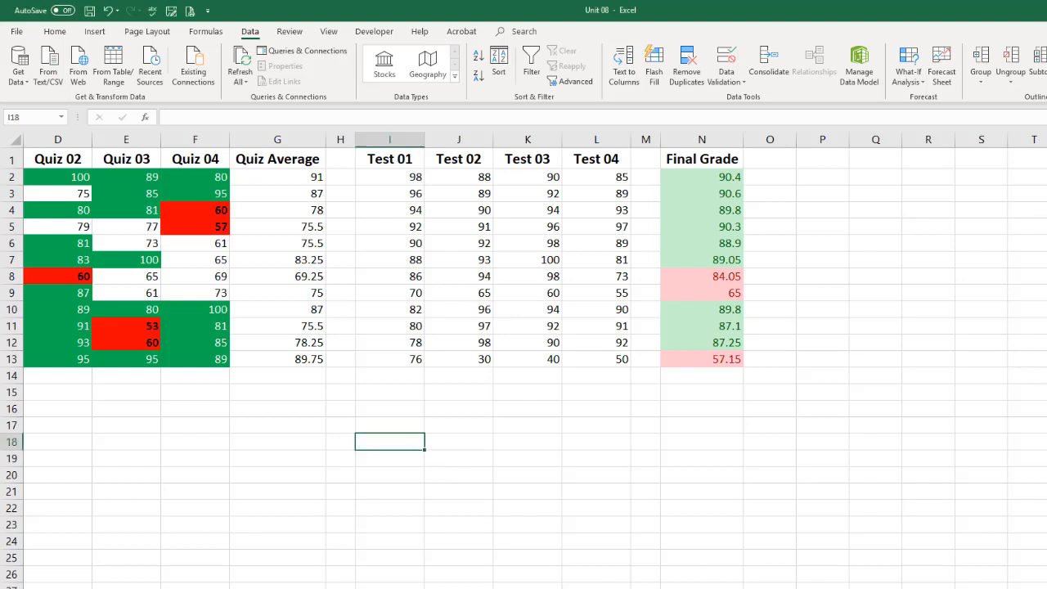
scroll(523, 360, "left", 3)
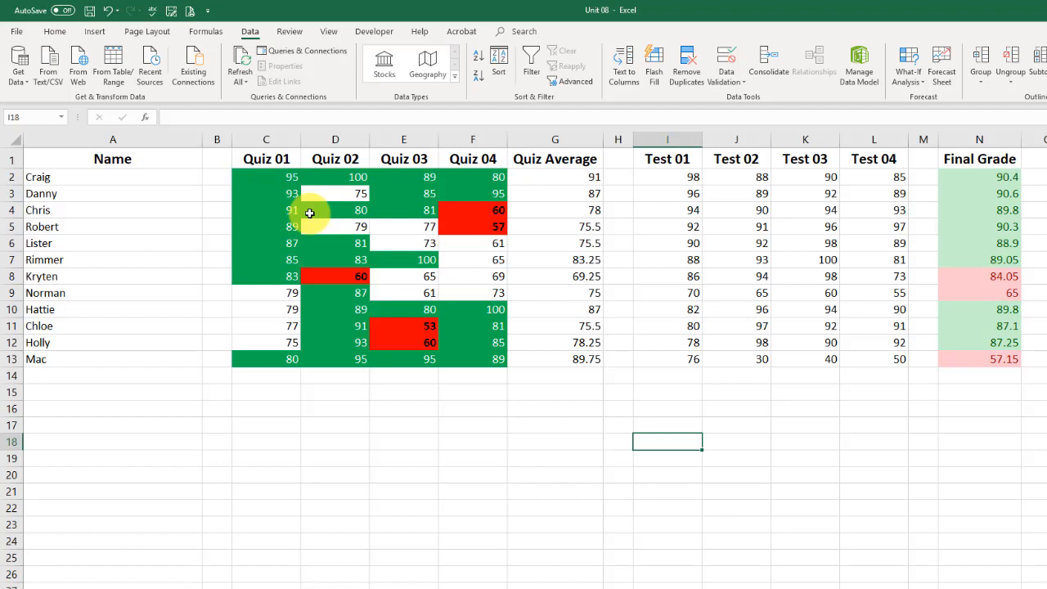
left_click_drag(281, 178, 463, 355)
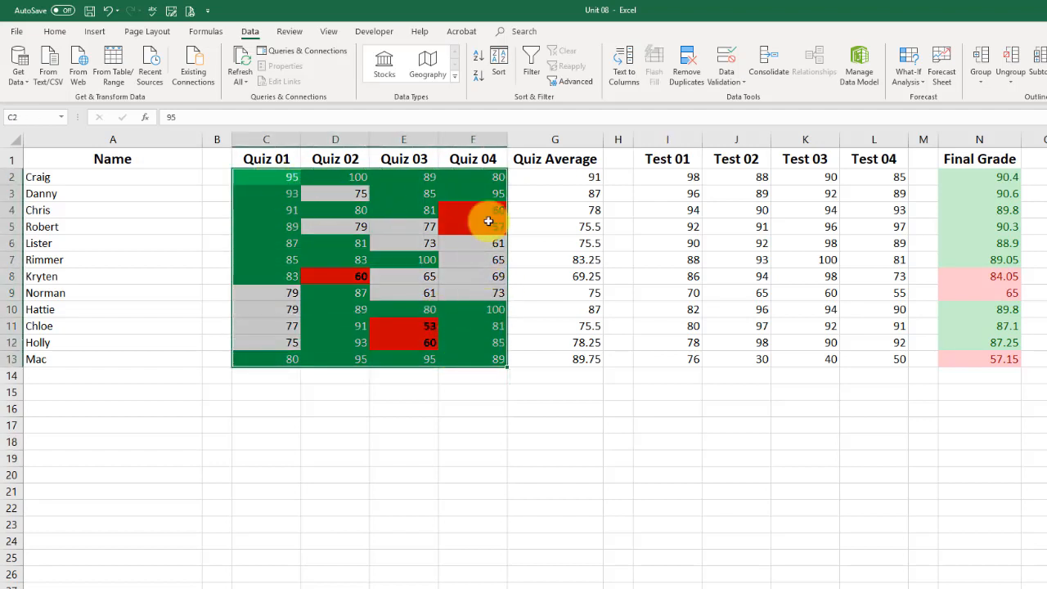
left_click(470, 434)
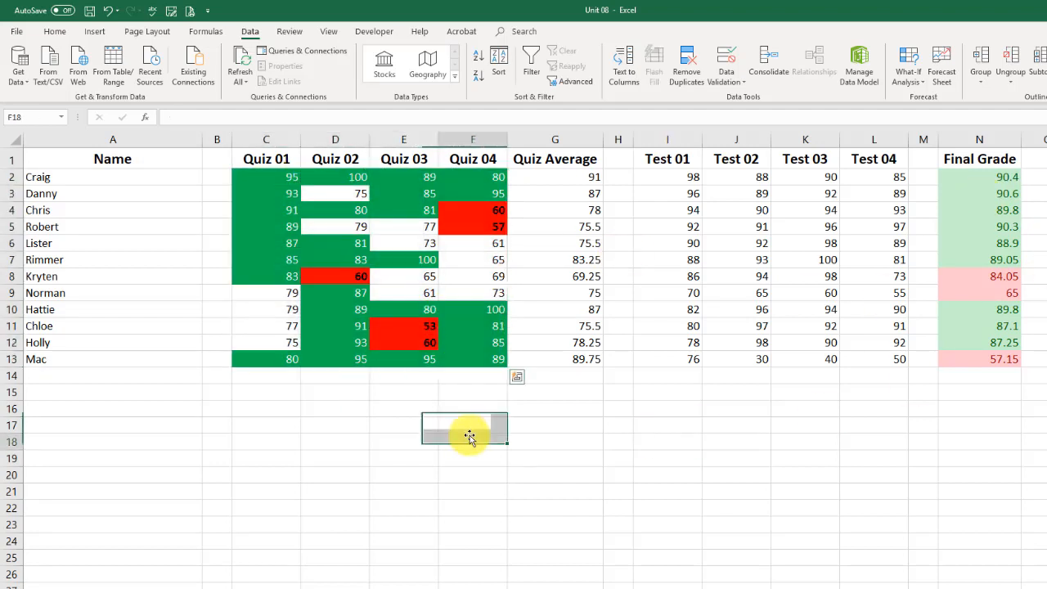
Set the Quiz 01 score in cell C3 to 70 to test the existing conditional formatting.
left_click(257, 195)
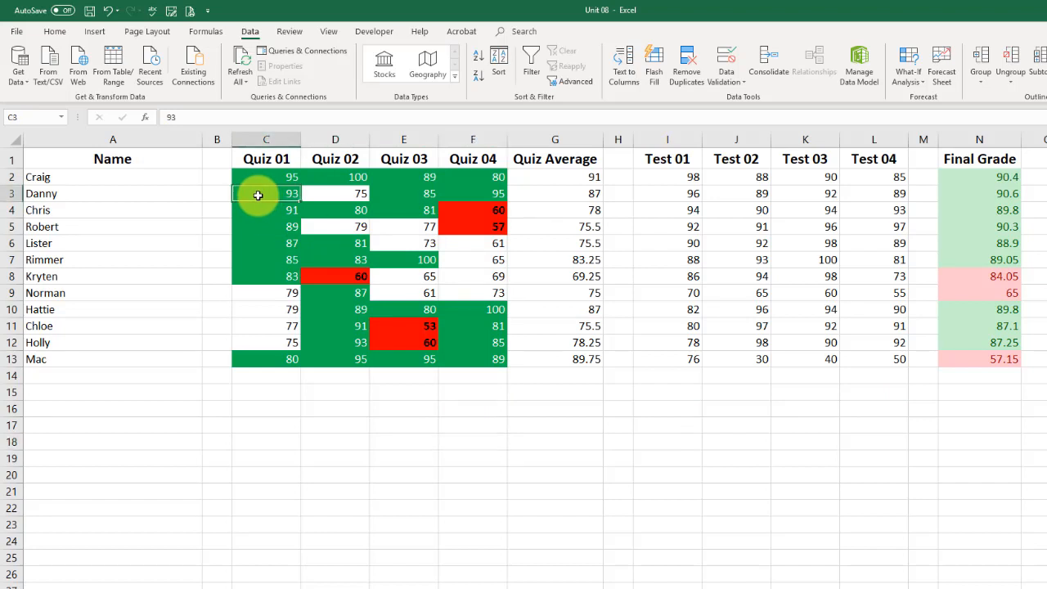
type("70")
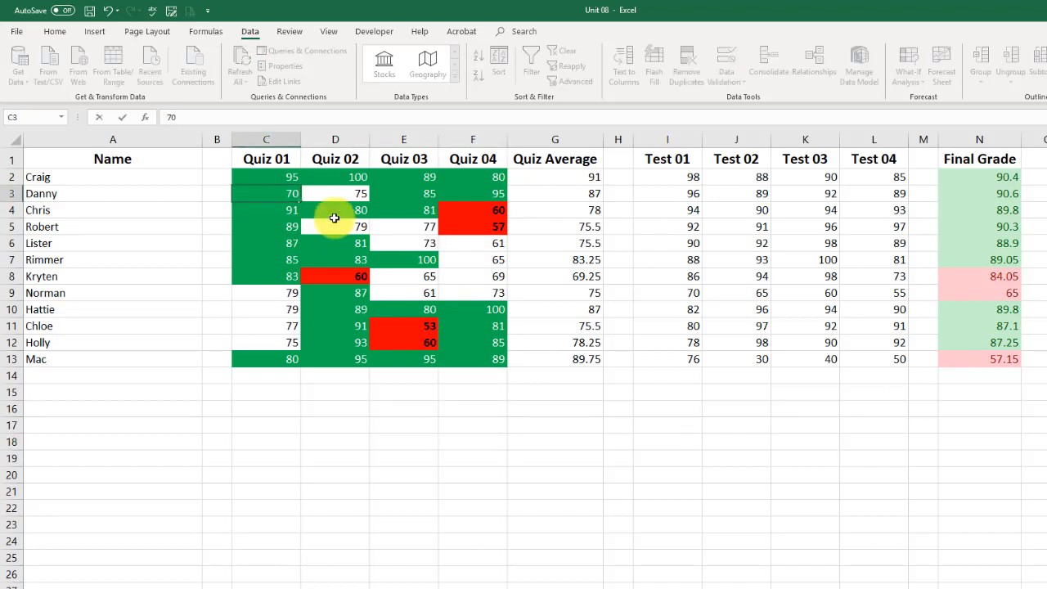
key("Return")
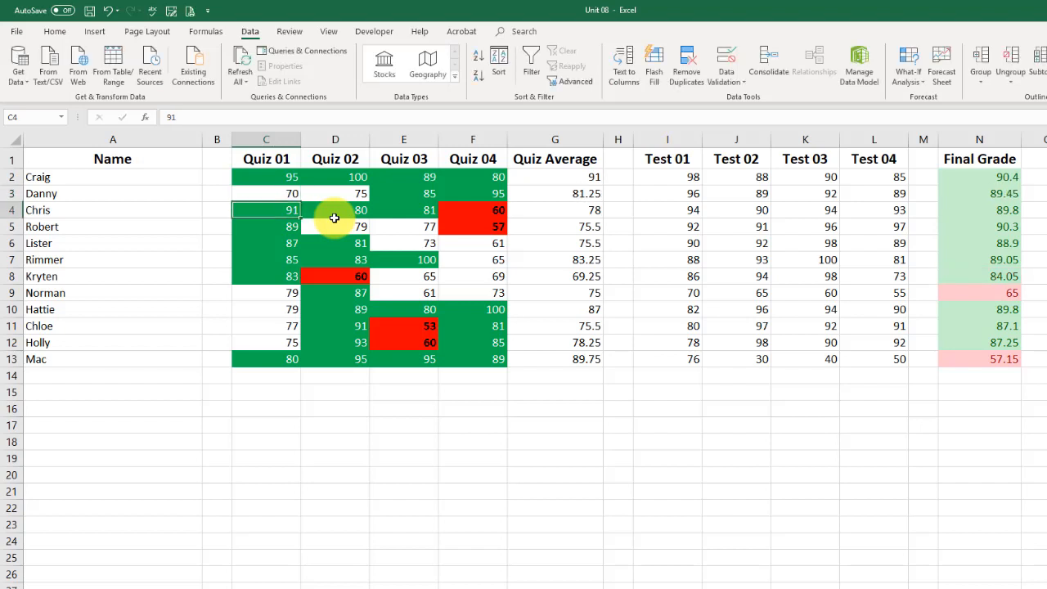
Replace the Quiz 01 score in cell C3 with 40 as a second test of the formatting.
left_click(272, 193)
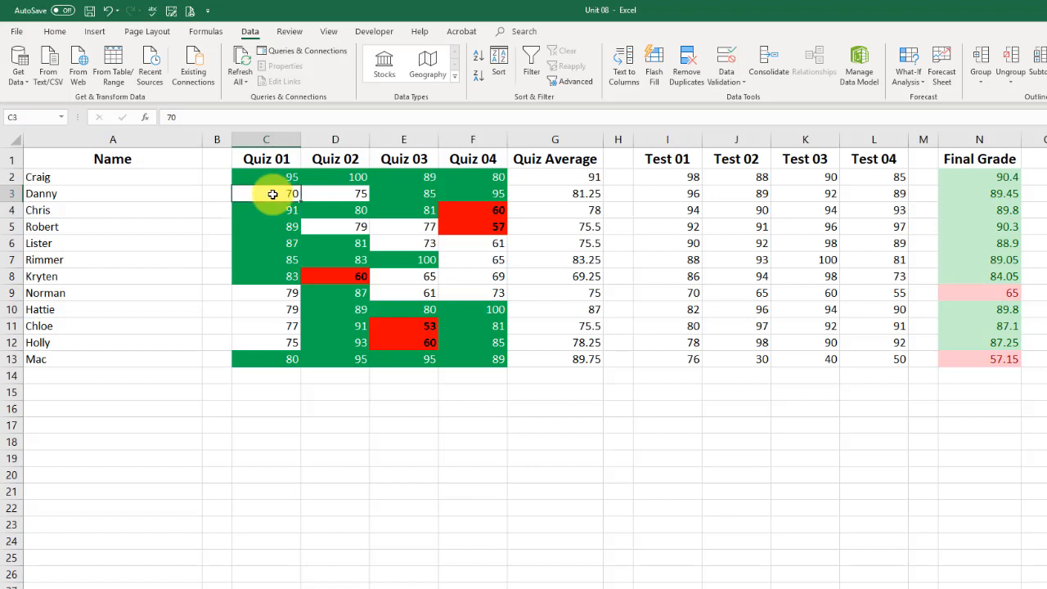
type("40")
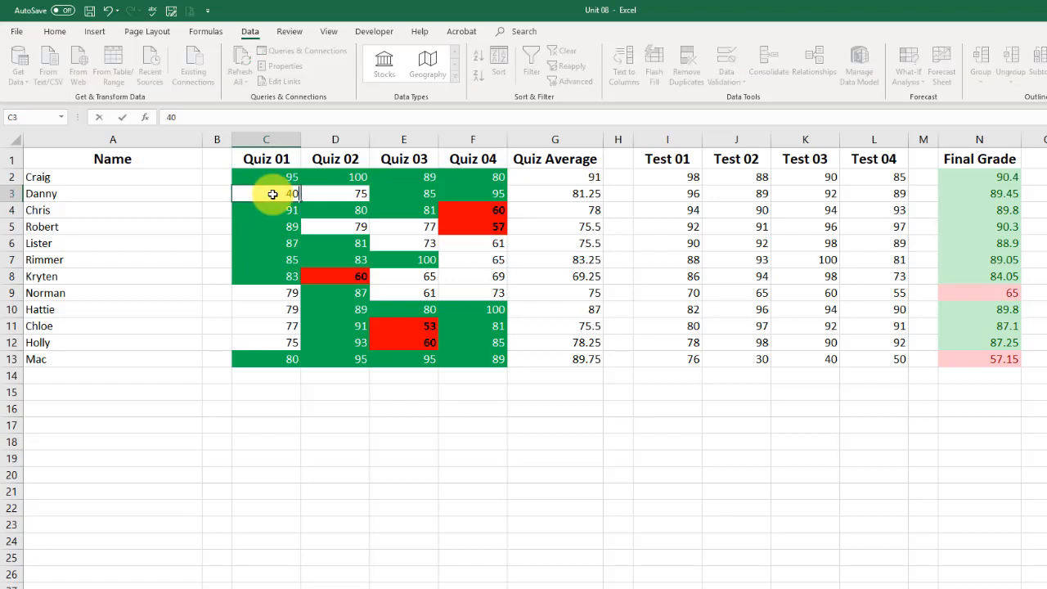
key("Return")
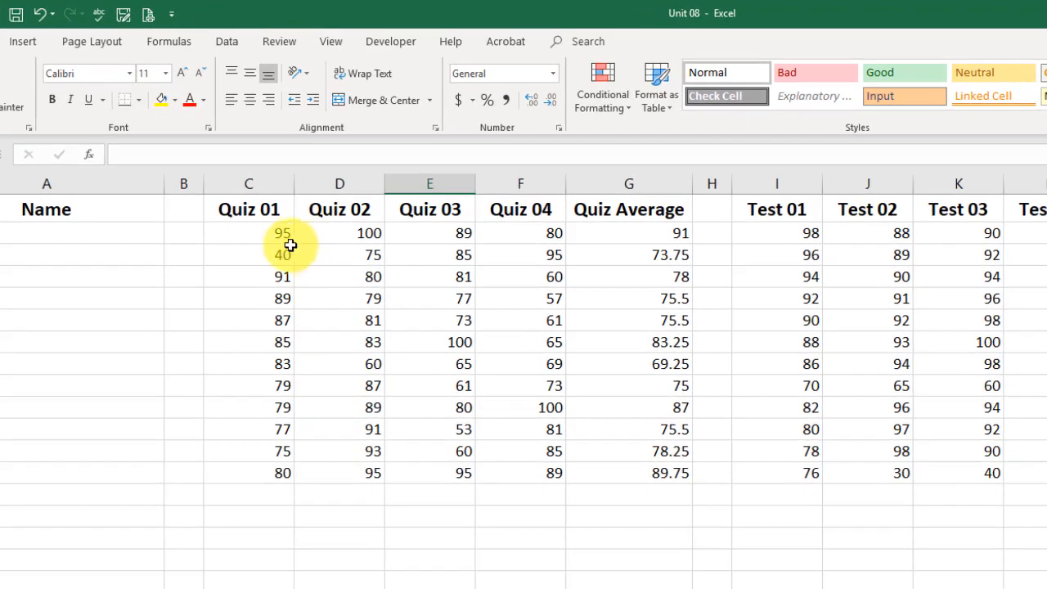
Start a new conditional formatting rule for the quiz scores in C2:F13, keeping the selected scores visible beside the dialog.
left_click(271, 179)
left_click_drag(318, 264, 536, 472)
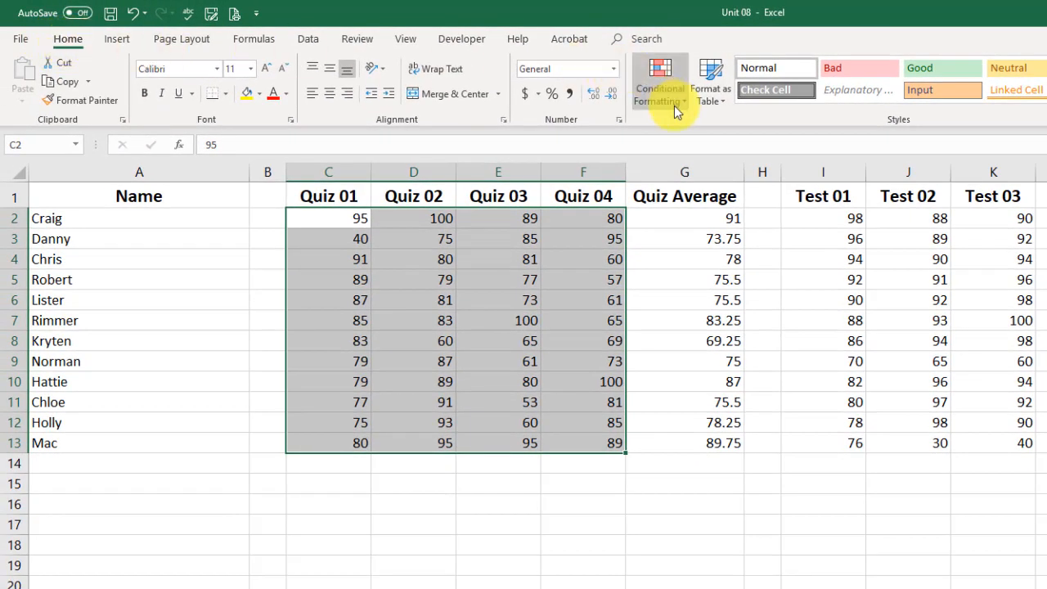
left_click(674, 103)
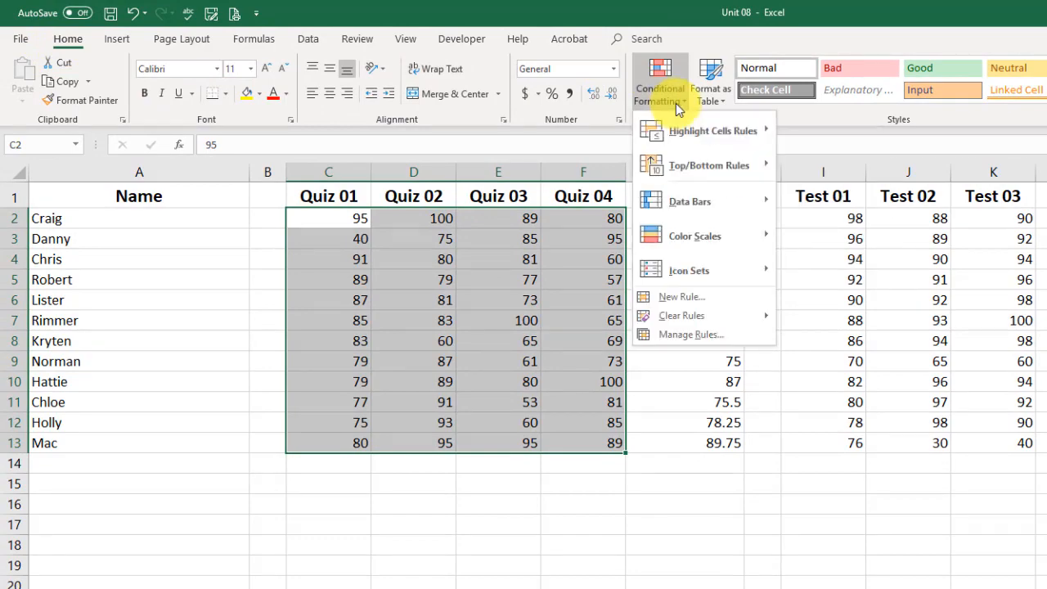
mouse_move(712, 127)
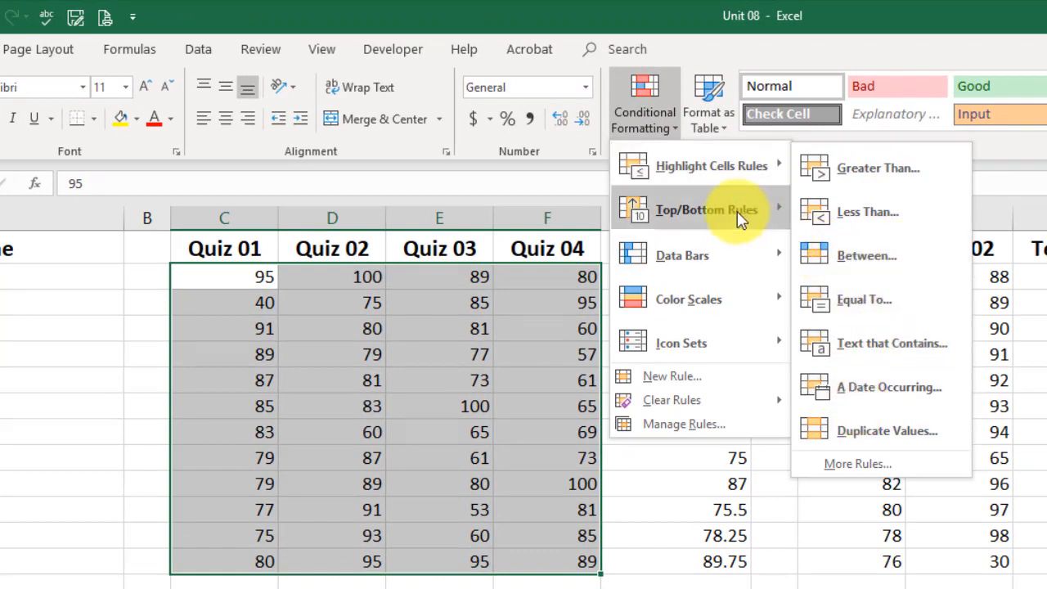
mouse_move(727, 209)
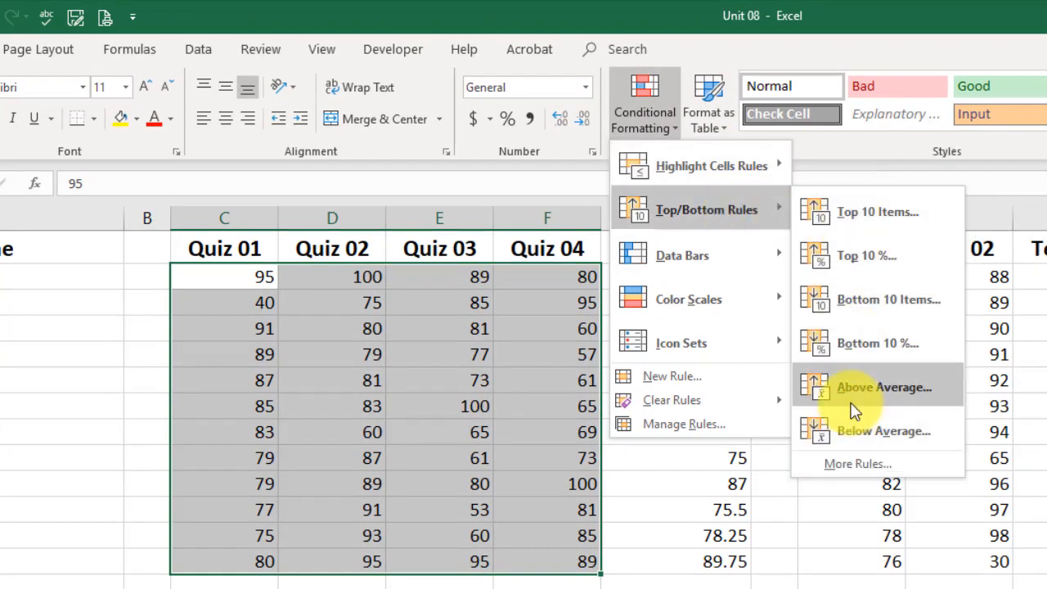
left_click(693, 378)
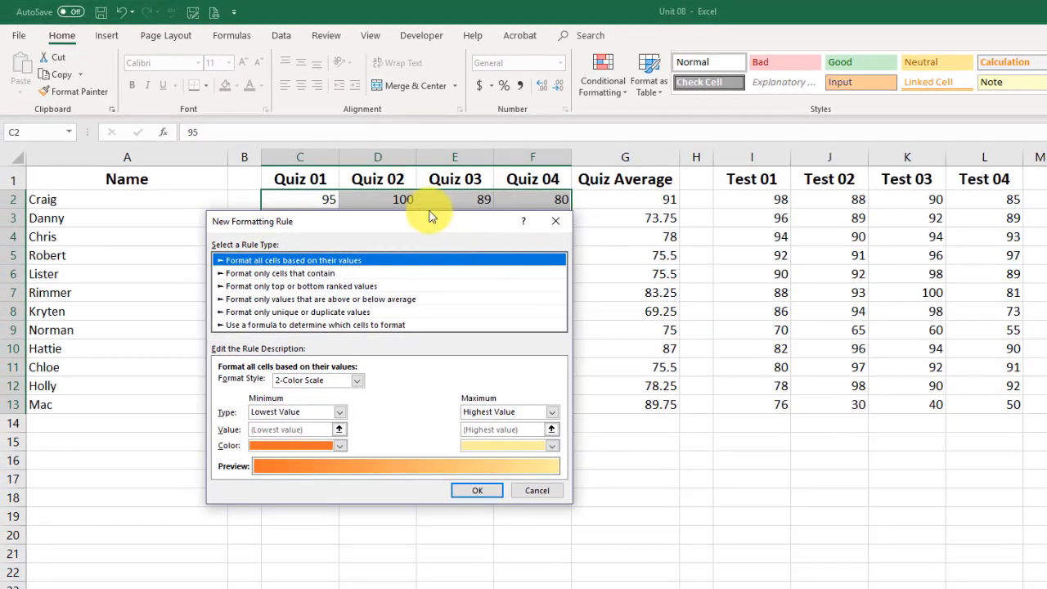
left_click_drag(410, 222, 798, 213)
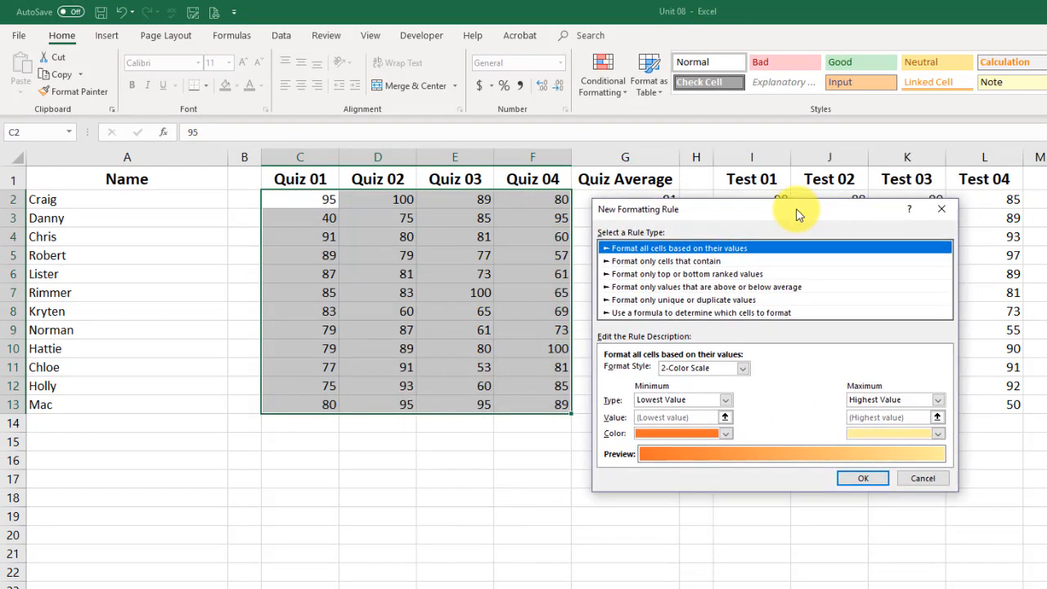
Define the rule to format only cells whose value is greater than or equal to 80.
left_click(634, 261)
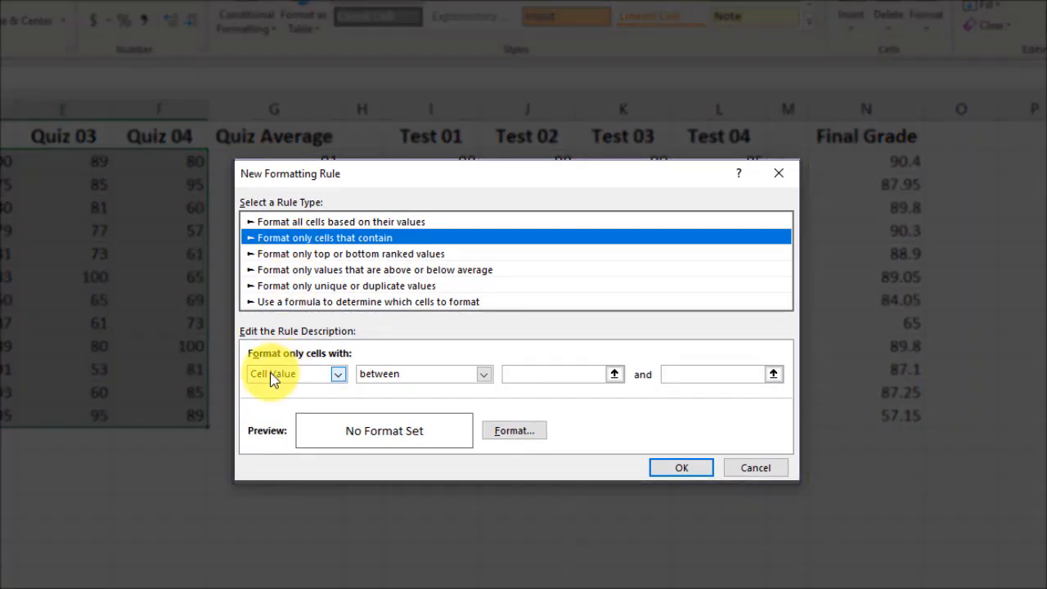
left_click(483, 374)
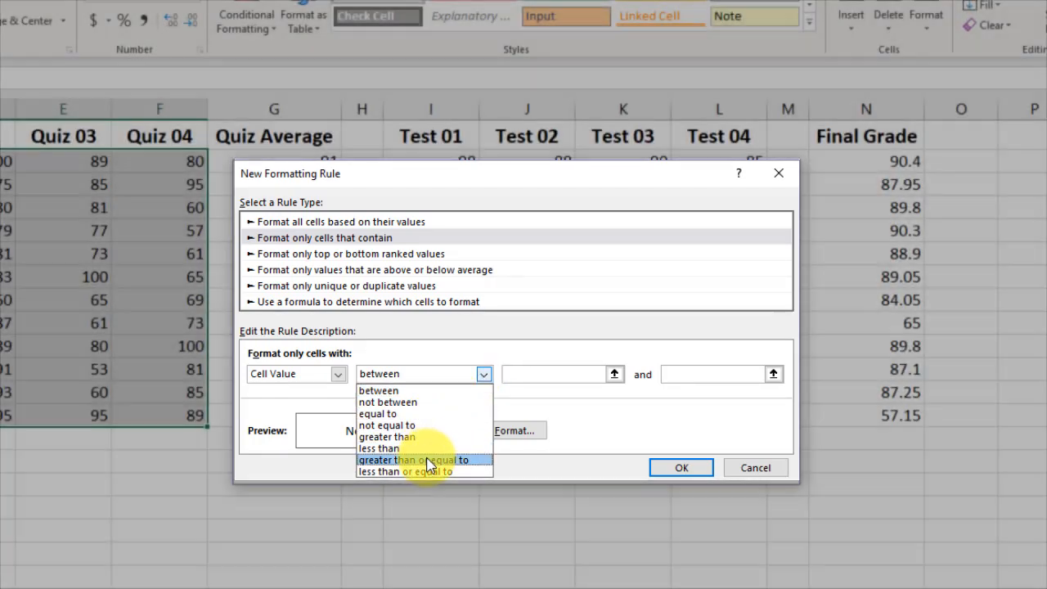
left_click(427, 459)
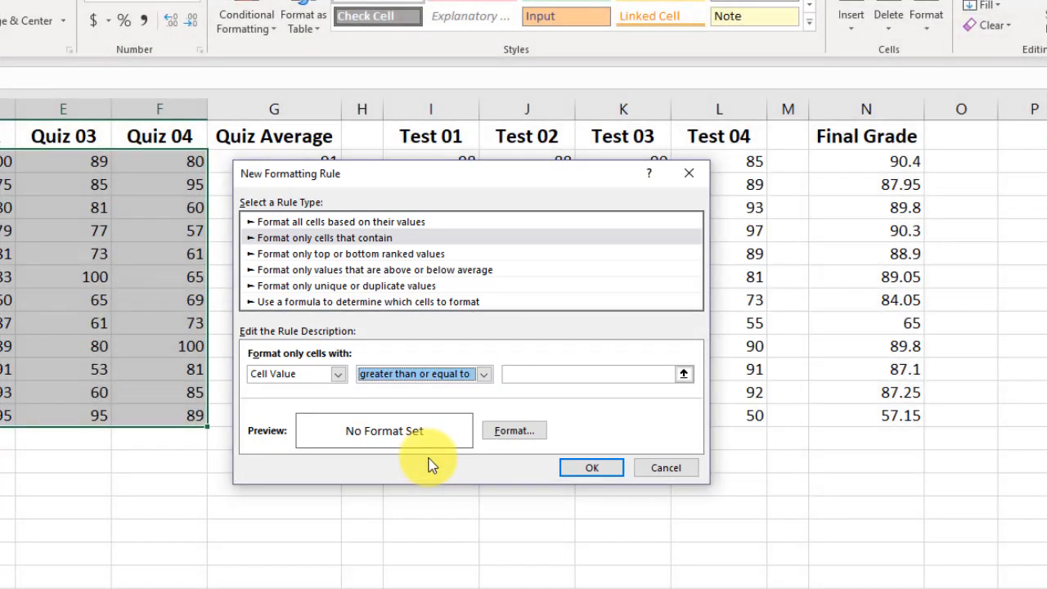
left_click(541, 377)
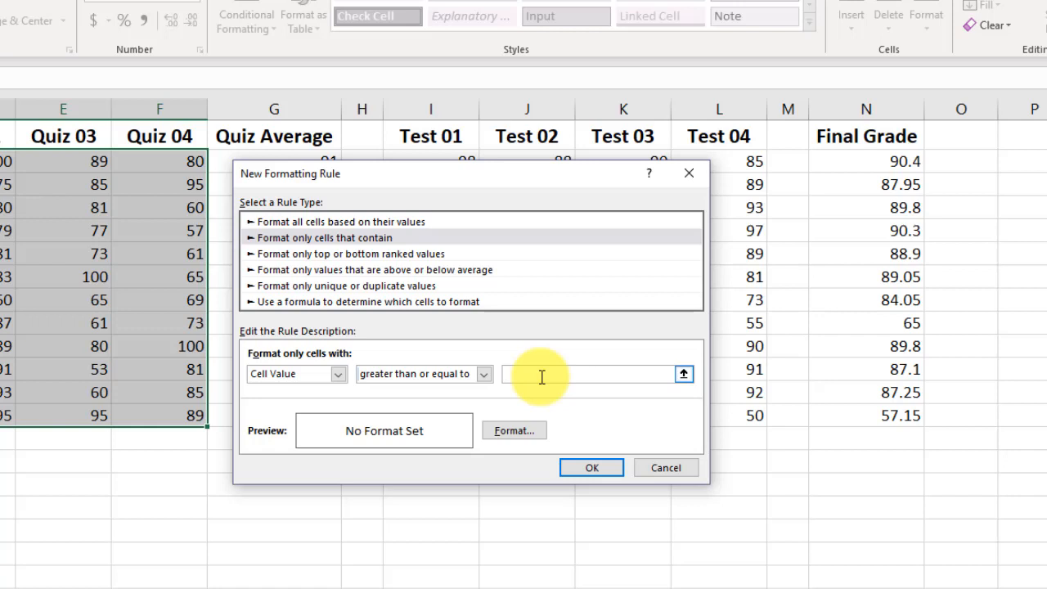
type("80")
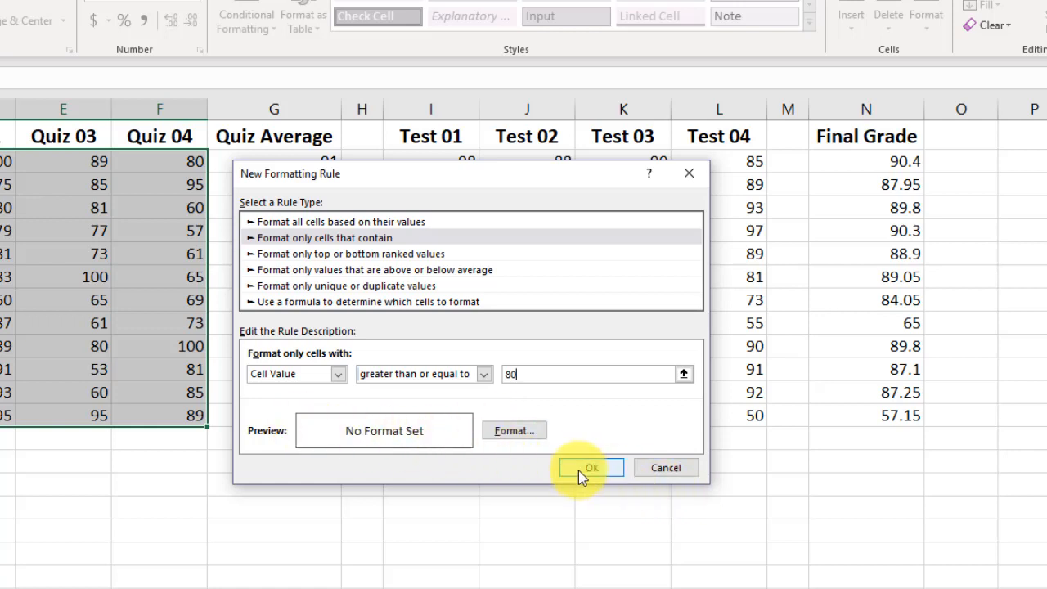
Give the rule's format a solid green background fill from the standard colors.
left_click(518, 432)
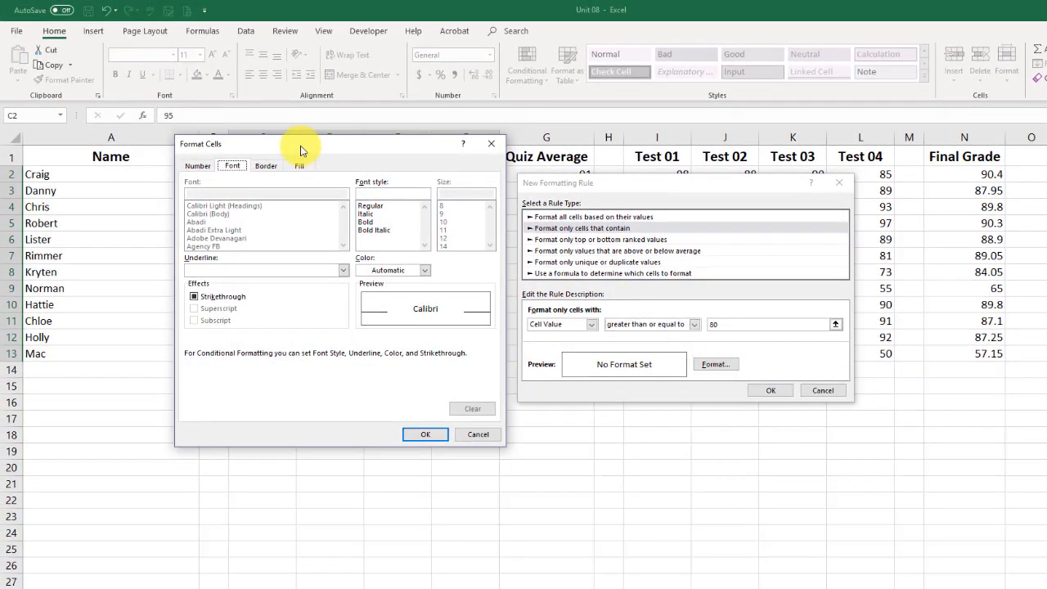
left_click_drag(300, 150, 349, 169)
left_click(306, 187)
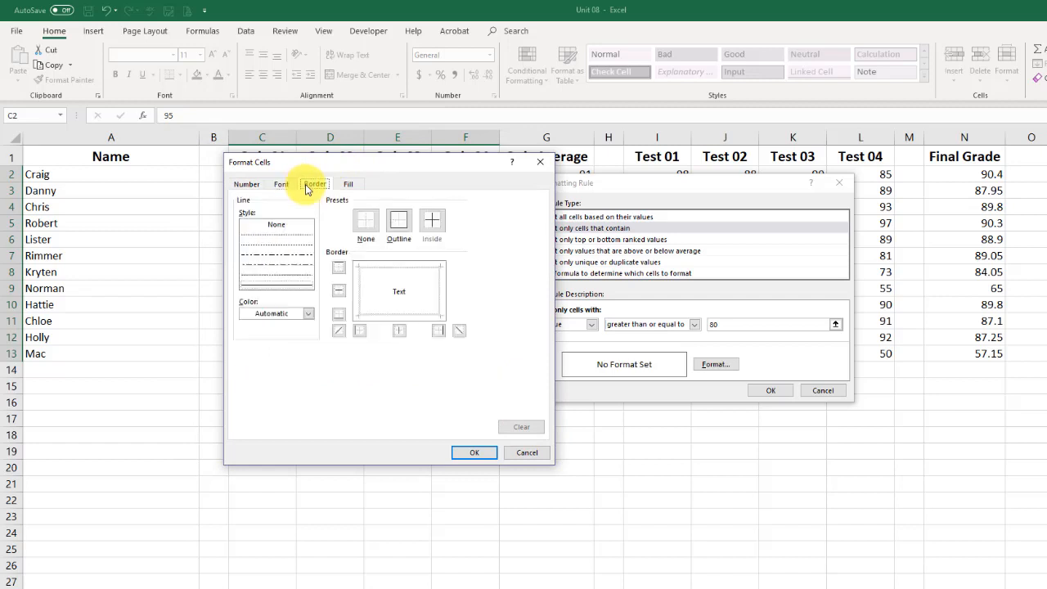
left_click(350, 186)
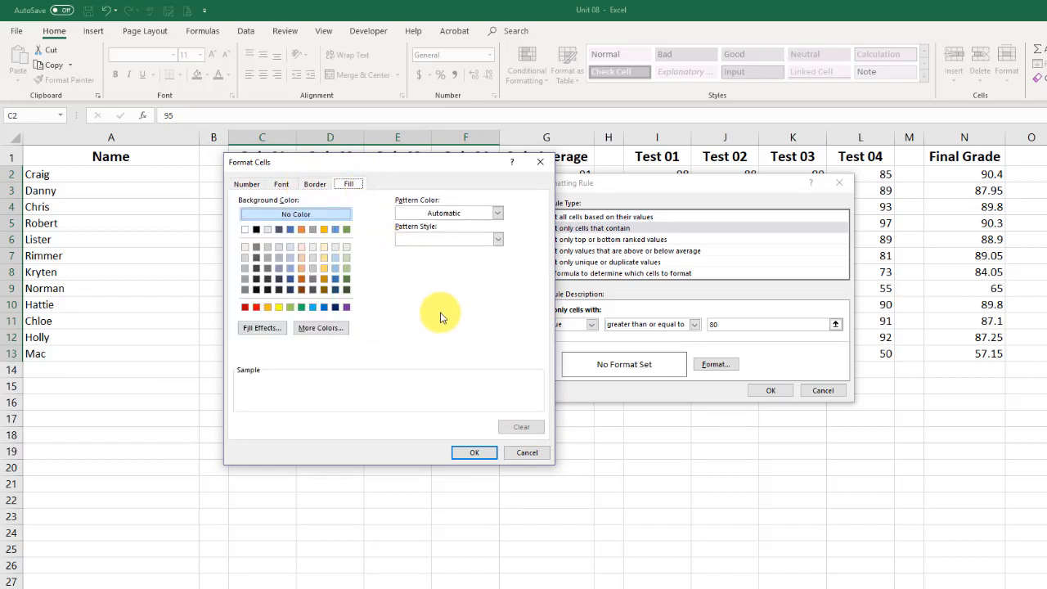
left_click(301, 306)
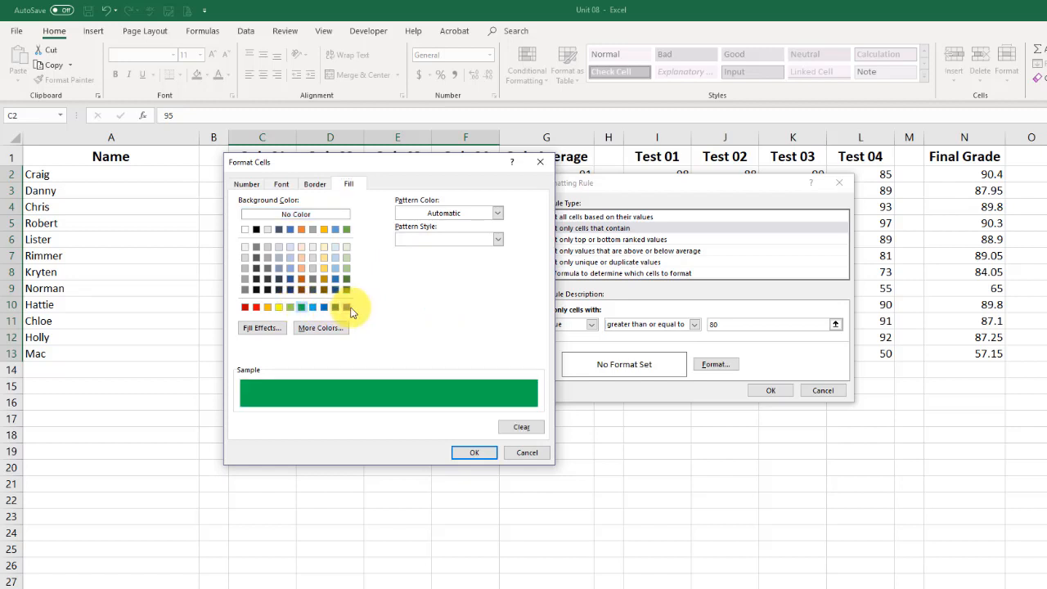
Set the rule's font color to white, keep the green fill, and apply the rule to the quiz scores.
left_click(281, 184)
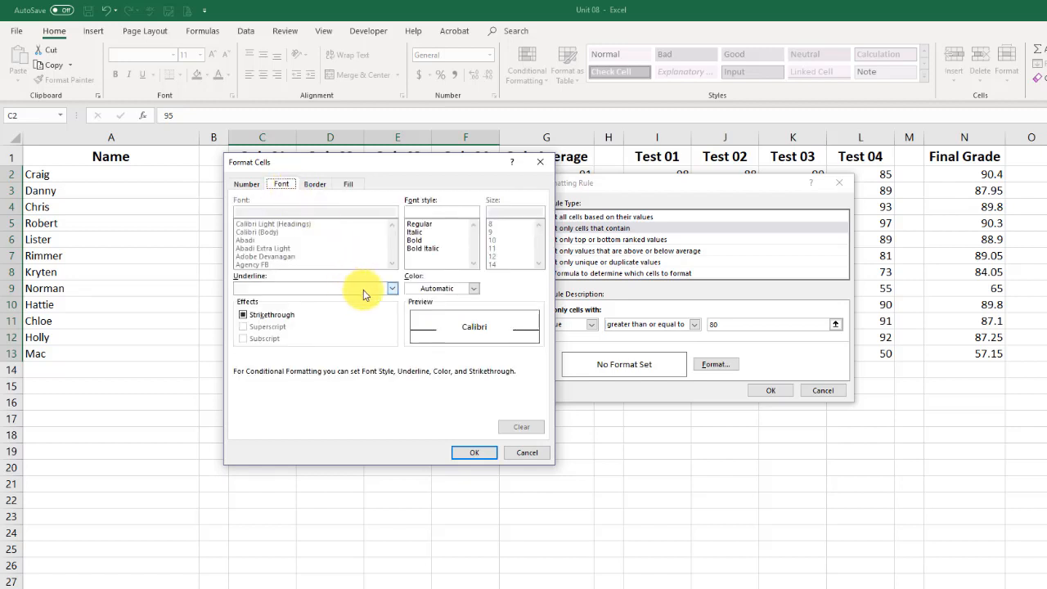
left_click(473, 289)
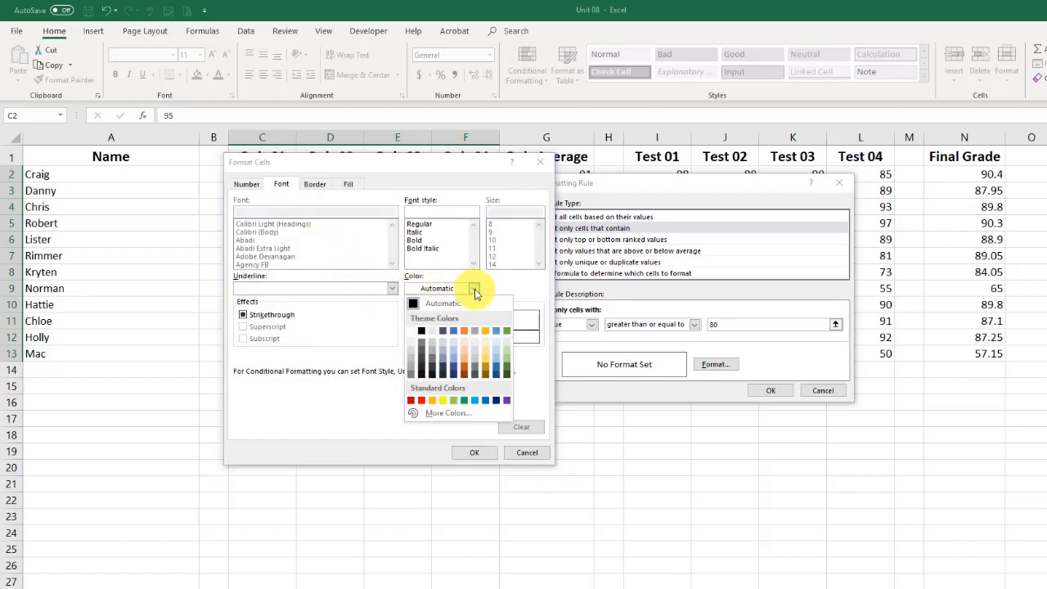
left_click(411, 331)
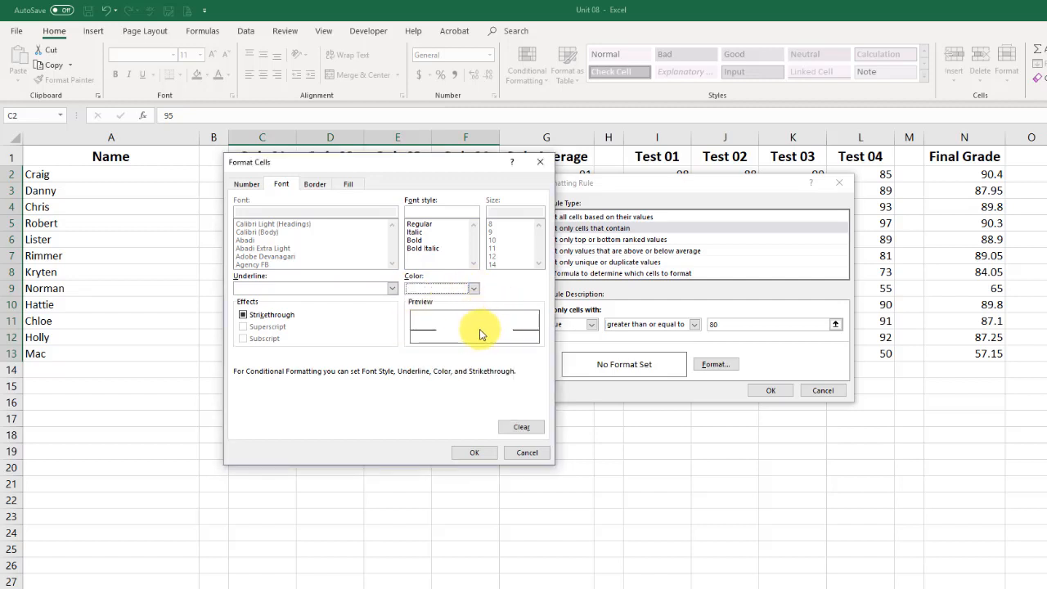
left_click(348, 184)
left_click(301, 306)
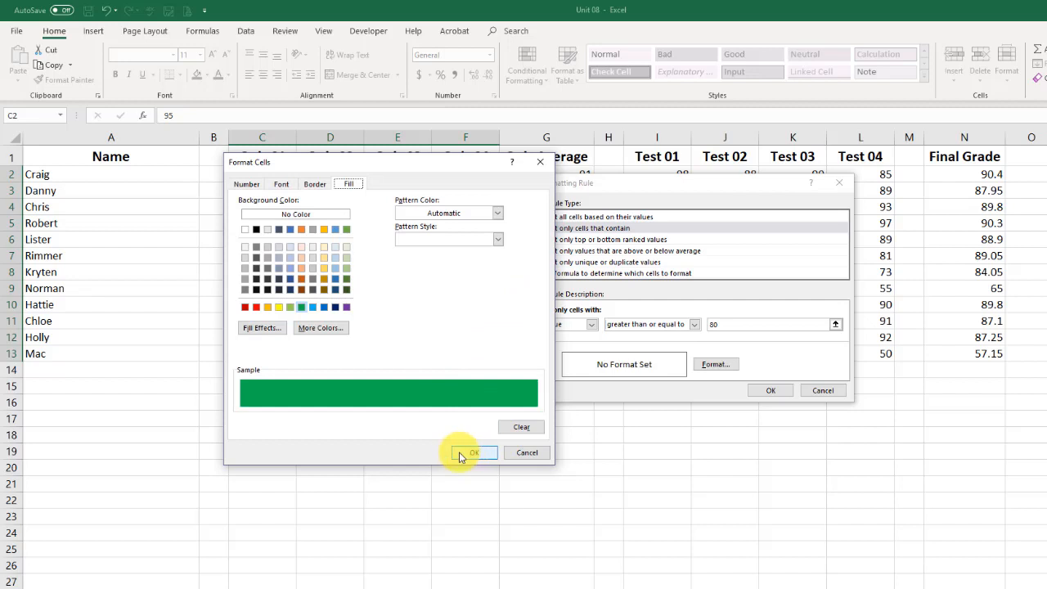
left_click(460, 455)
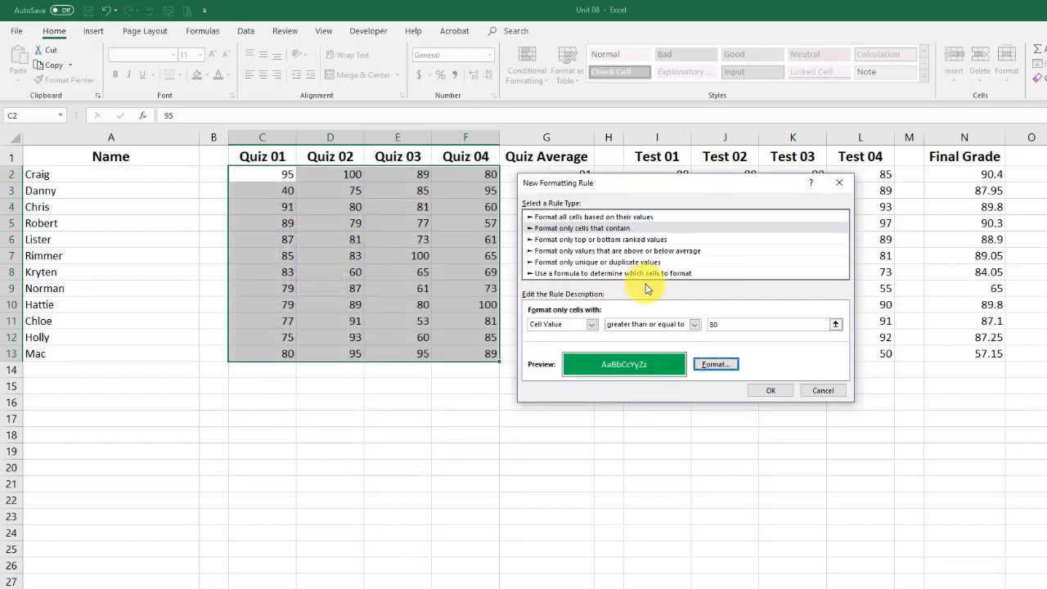
left_click(769, 390)
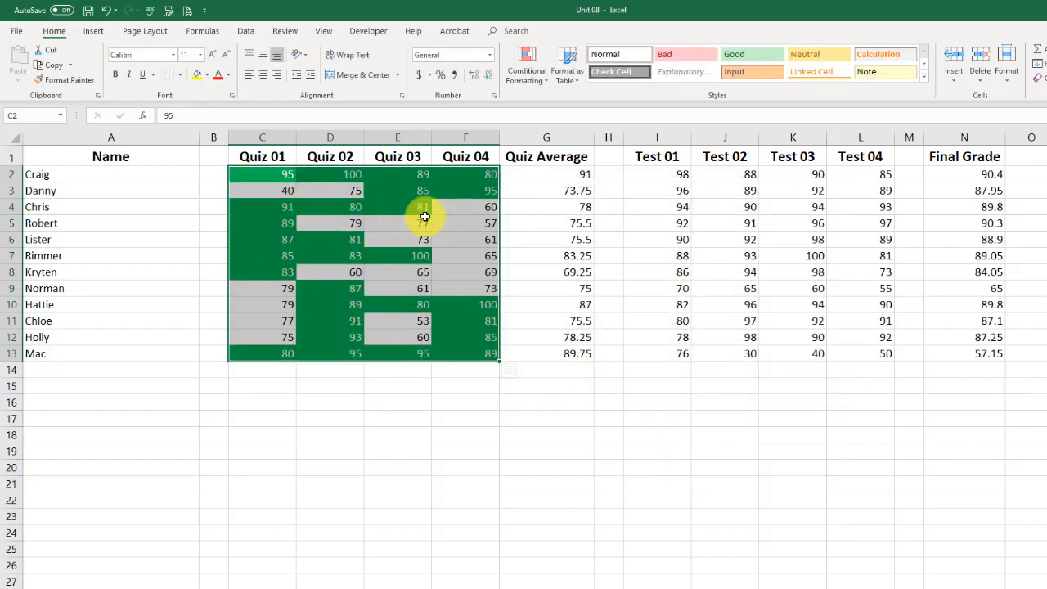
left_click(409, 402)
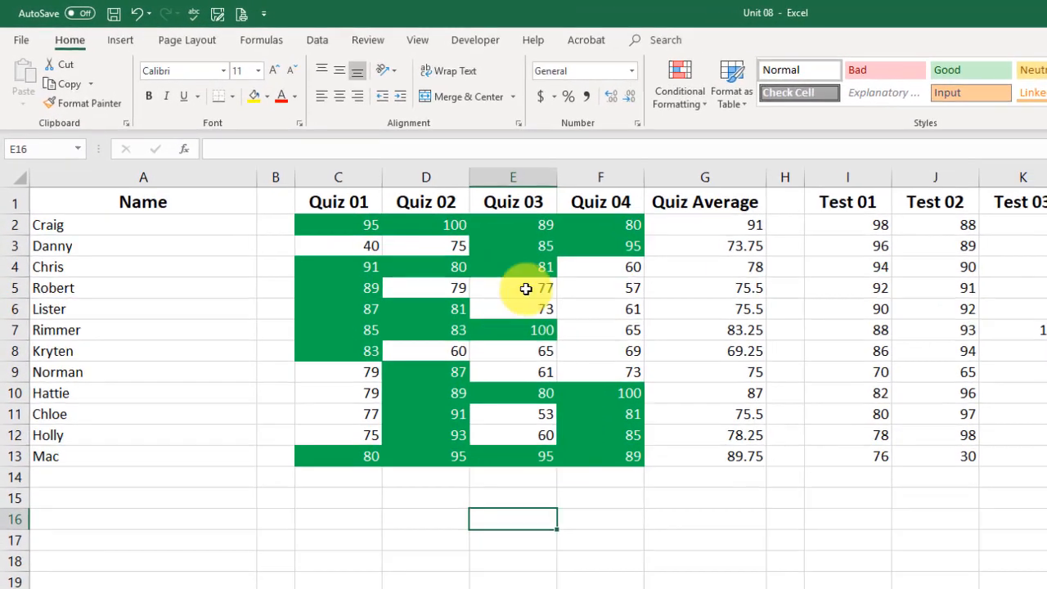
Set the Quiz 01 score in cell C3 to 80 to test the rule's threshold.
left_click(352, 248)
type("80")
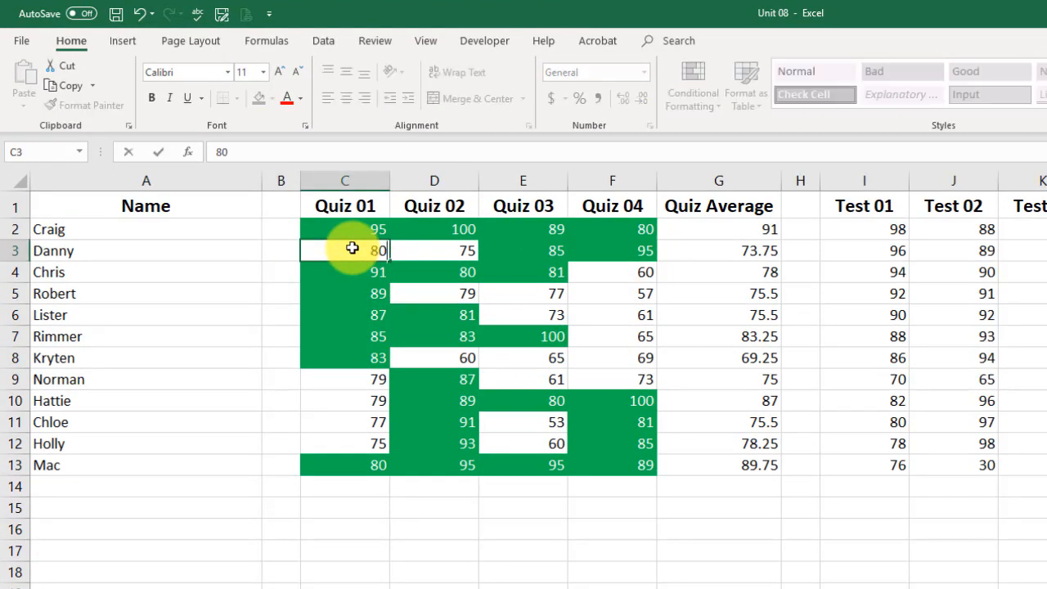
key("Return")
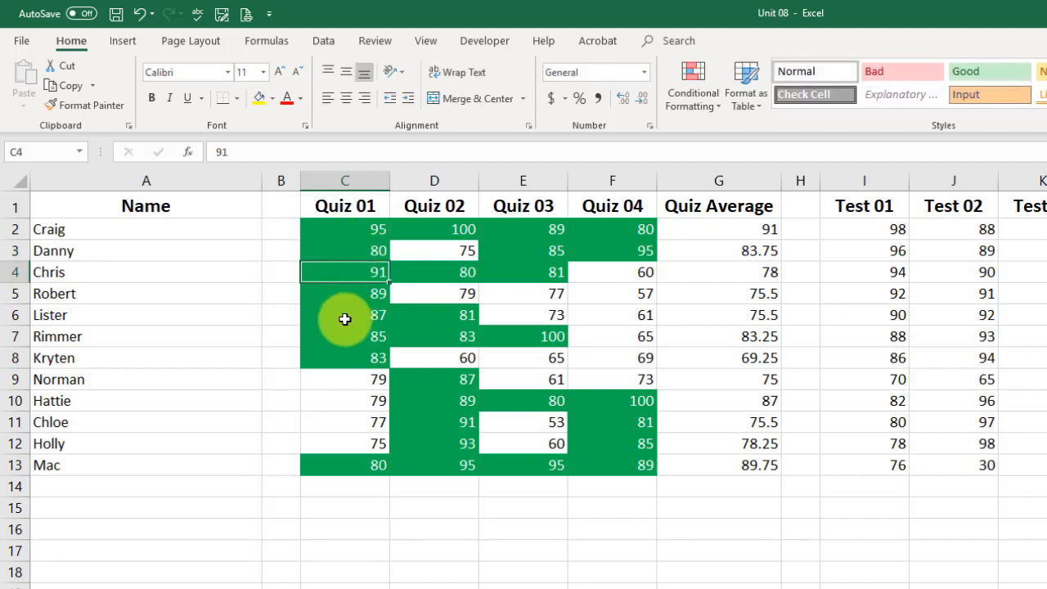
Set the Quiz 01 score in cell C8 to 79.5 to test the green rule just below its threshold.
left_click(331, 352)
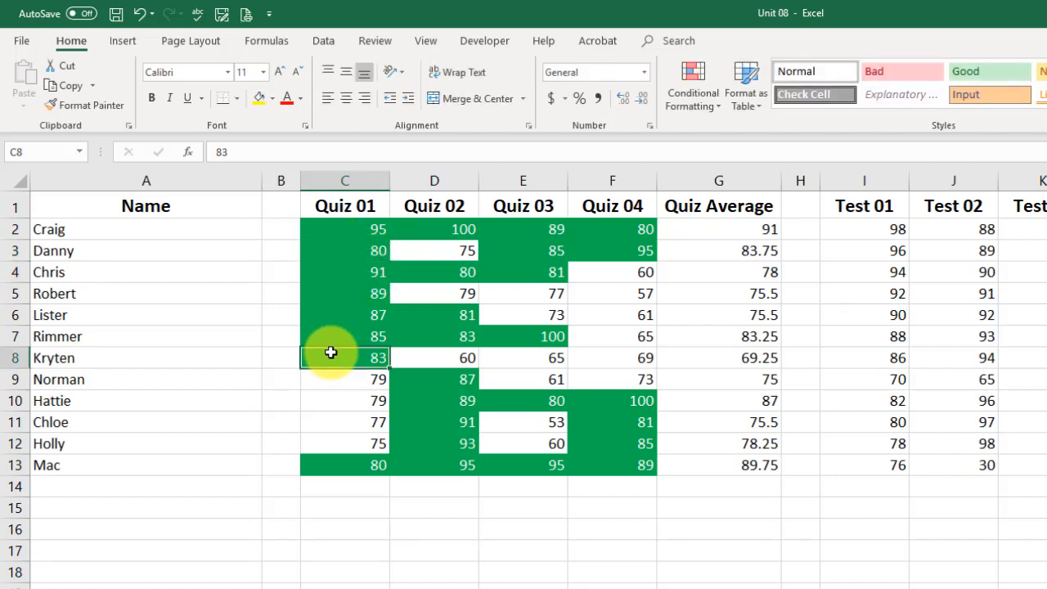
type("79.")
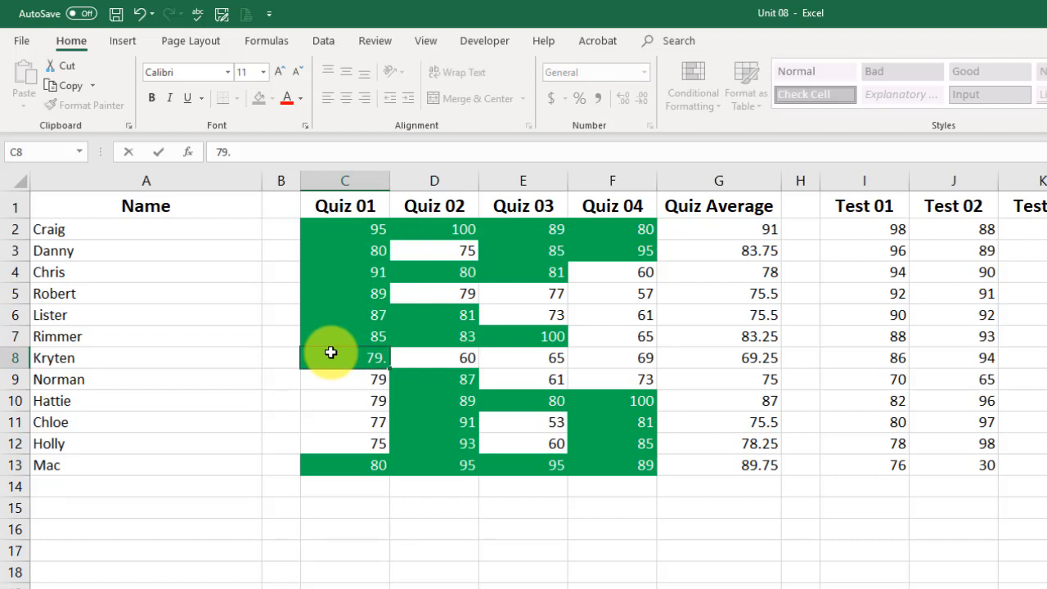
type("5")
key("Return")
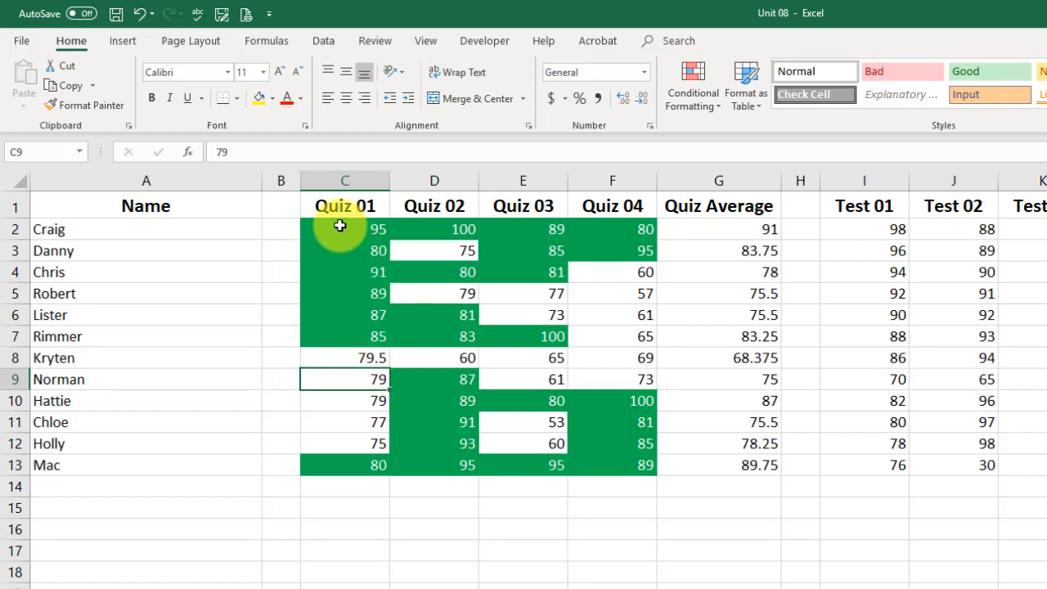
Add a second conditional formatting rule for the quiz scores in C2:F13, covering only cell values less than or equal to 60.
left_click_drag(339, 226, 627, 465)
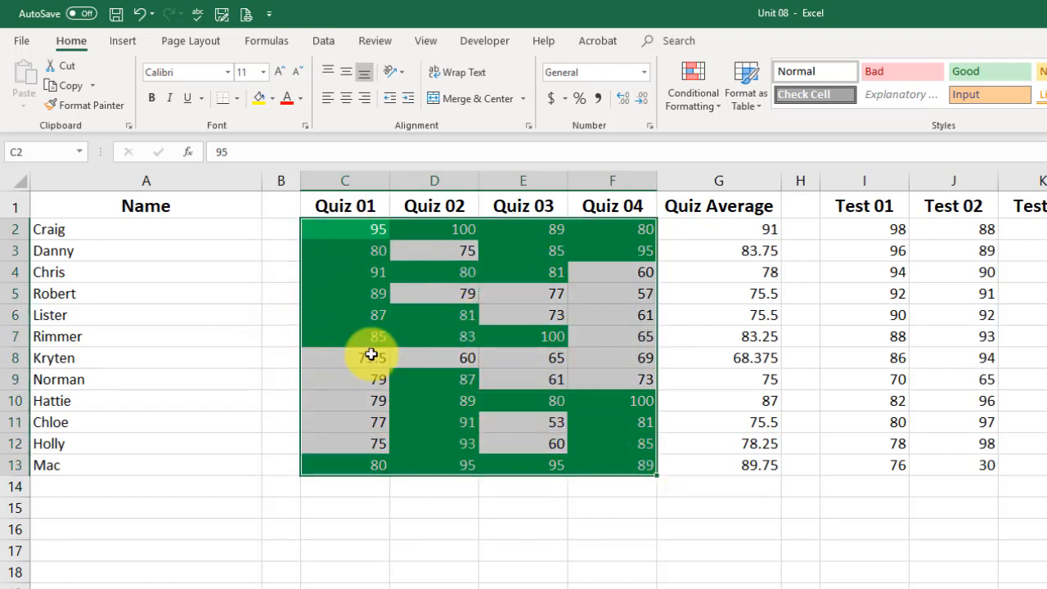
left_click(689, 98)
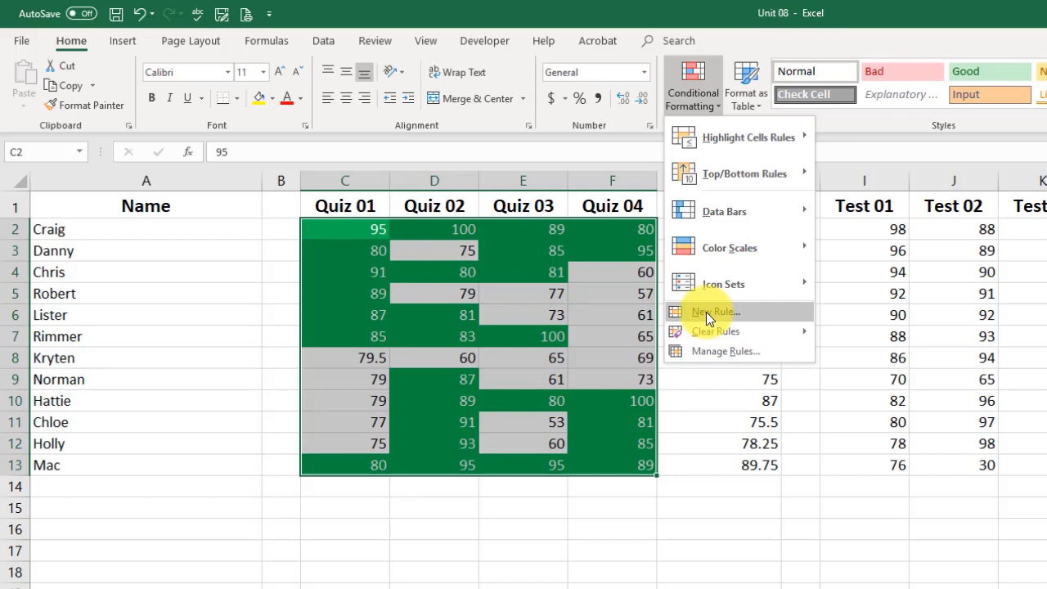
left_click(718, 351)
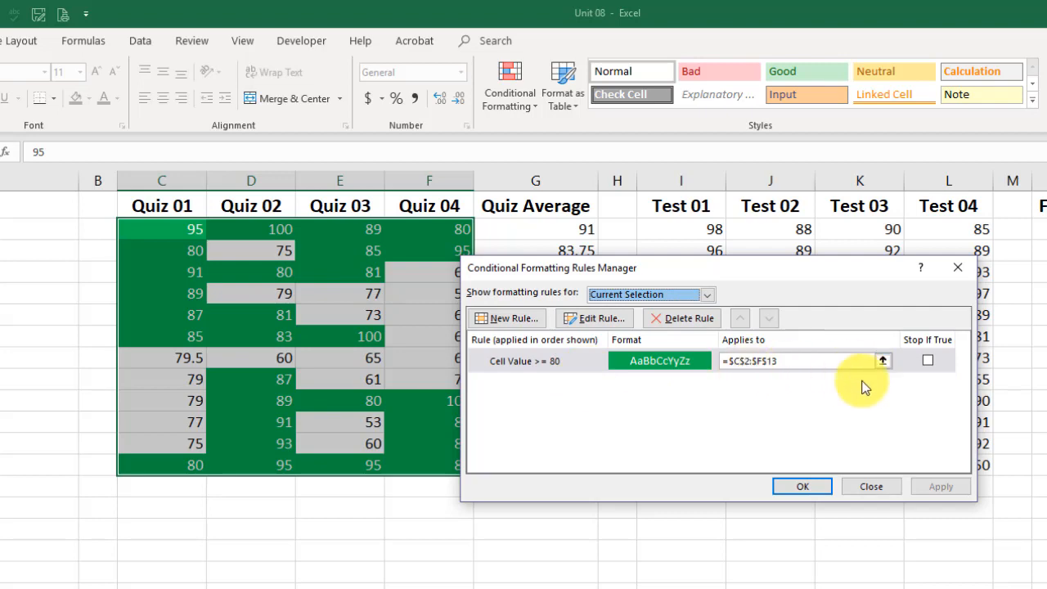
left_click(509, 319)
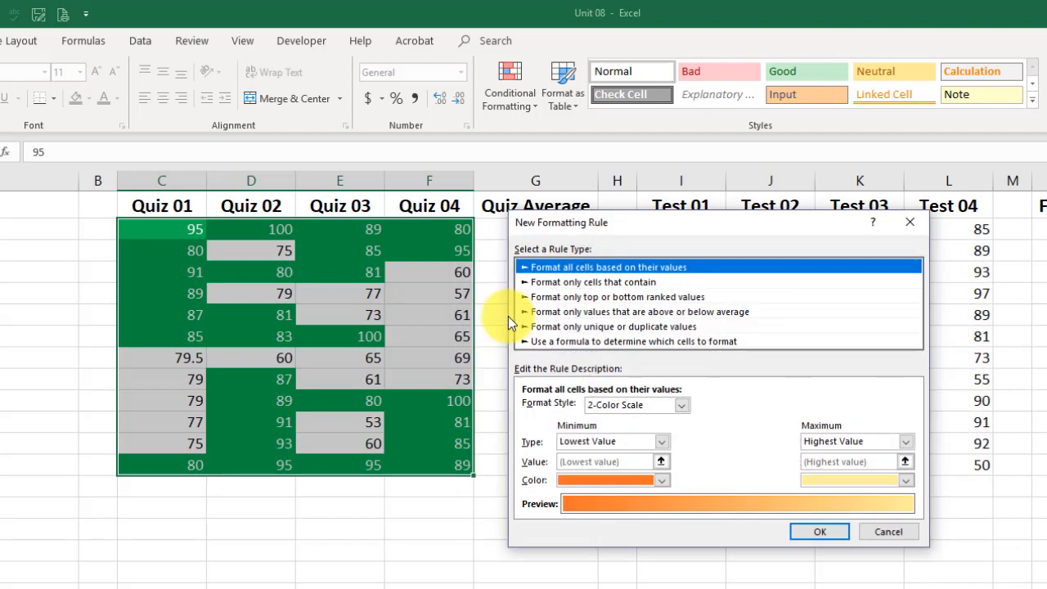
left_click(611, 283)
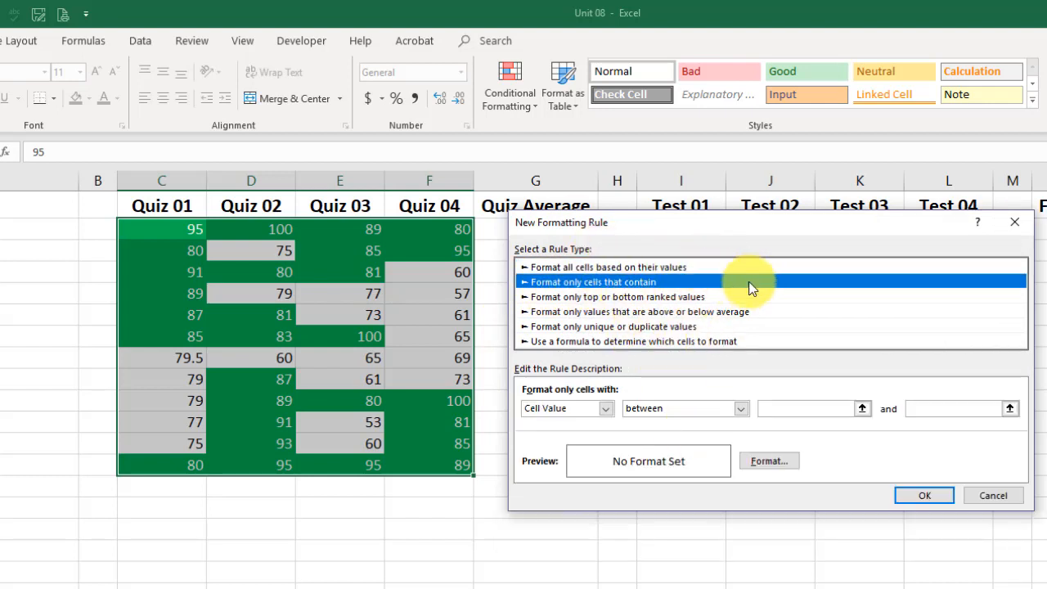
left_click(742, 411)
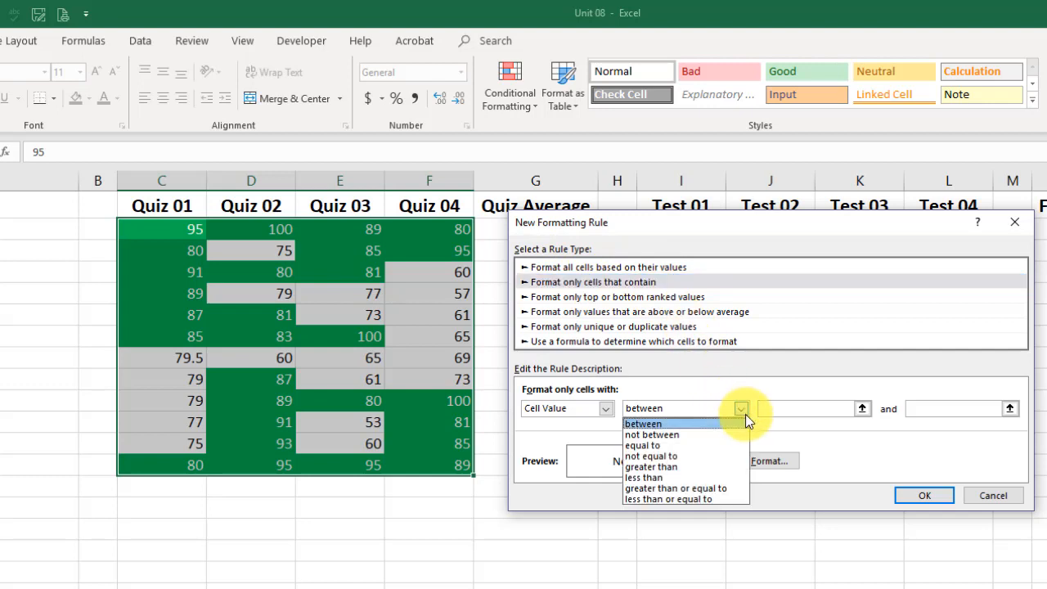
left_click(684, 499)
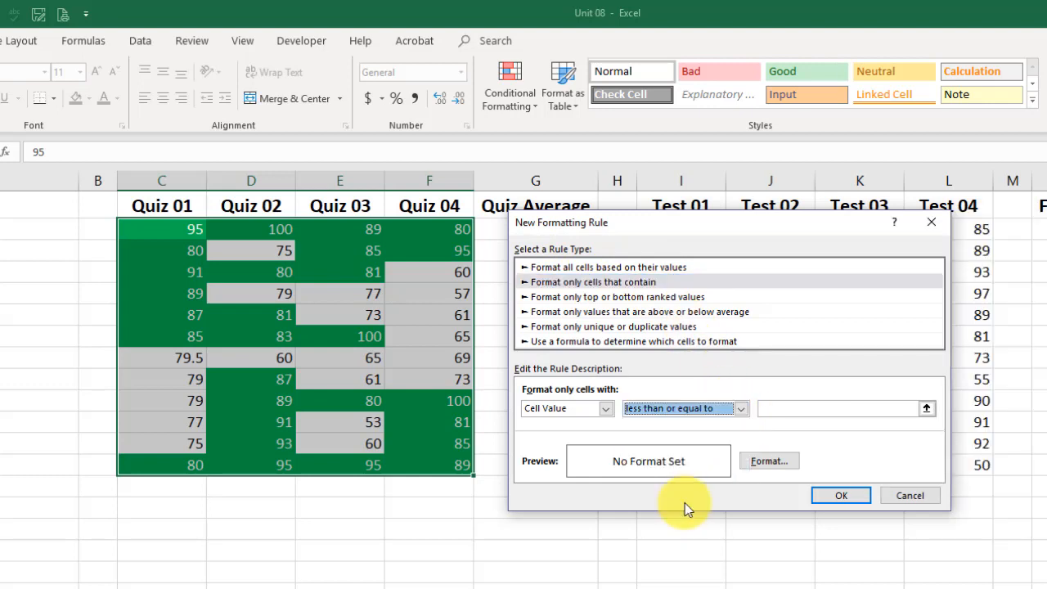
left_click(791, 412)
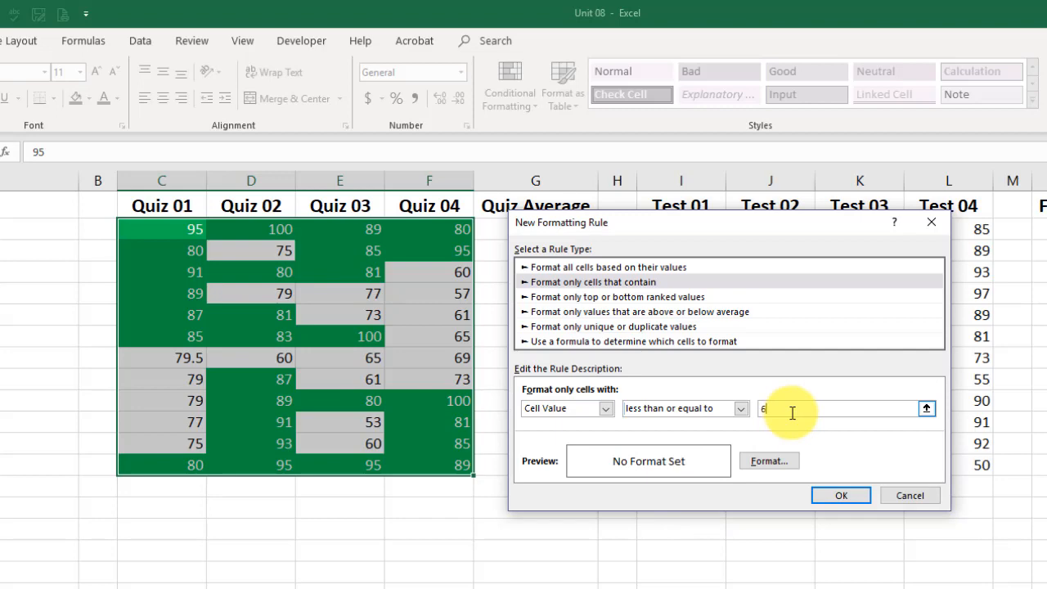
Give the new rule's format a solid red background fill and a white font color.
left_click(777, 463)
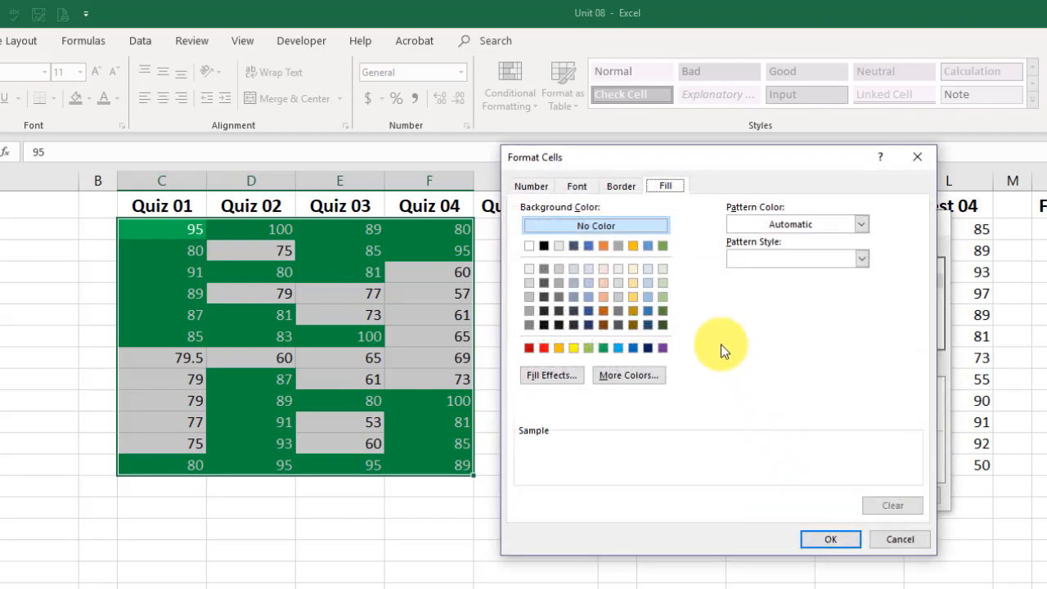
left_click(543, 347)
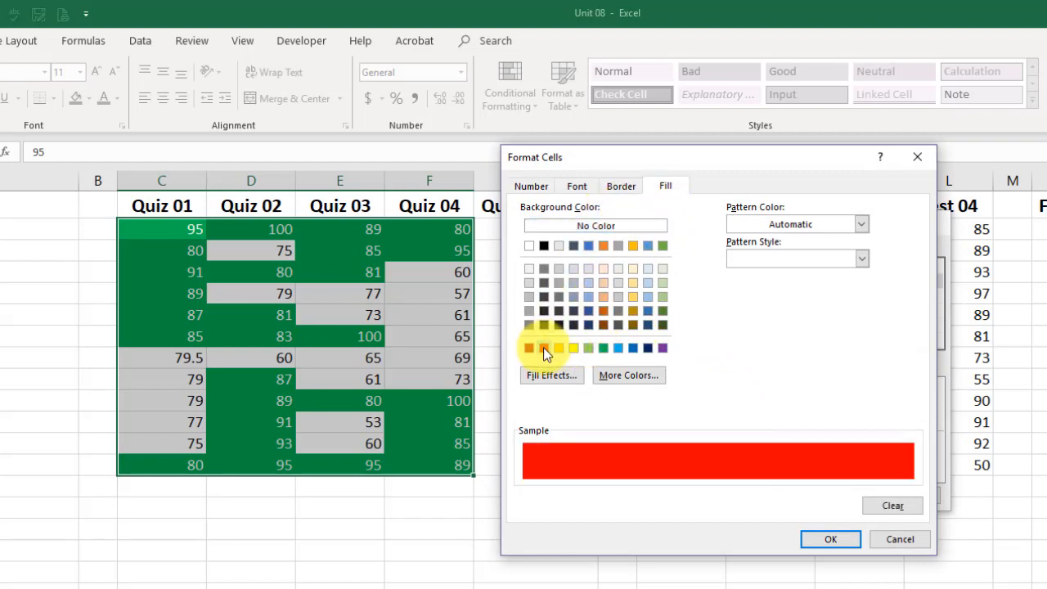
left_click(577, 187)
left_click(830, 322)
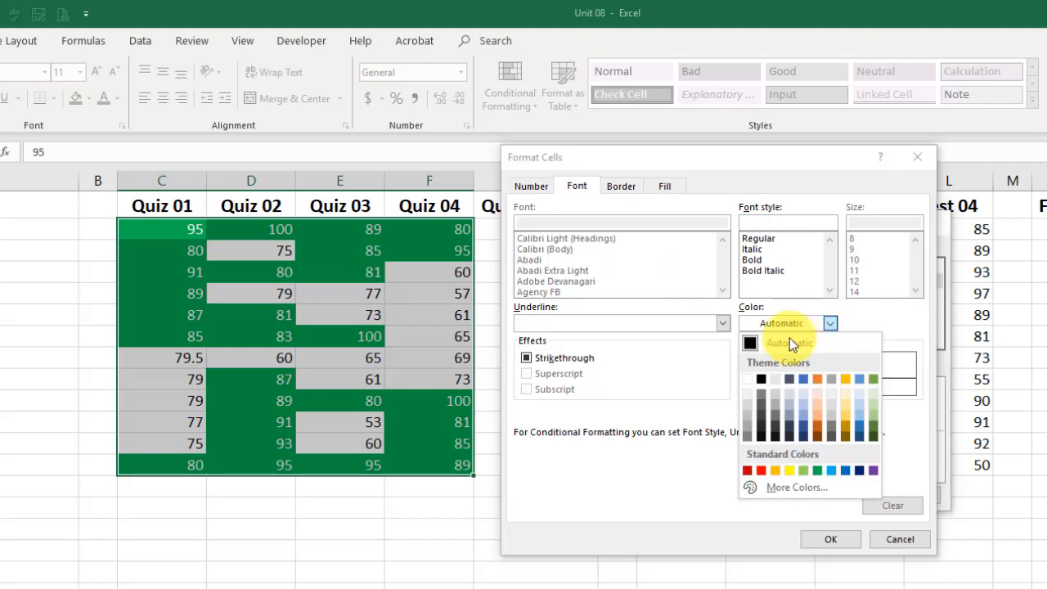
left_click(746, 380)
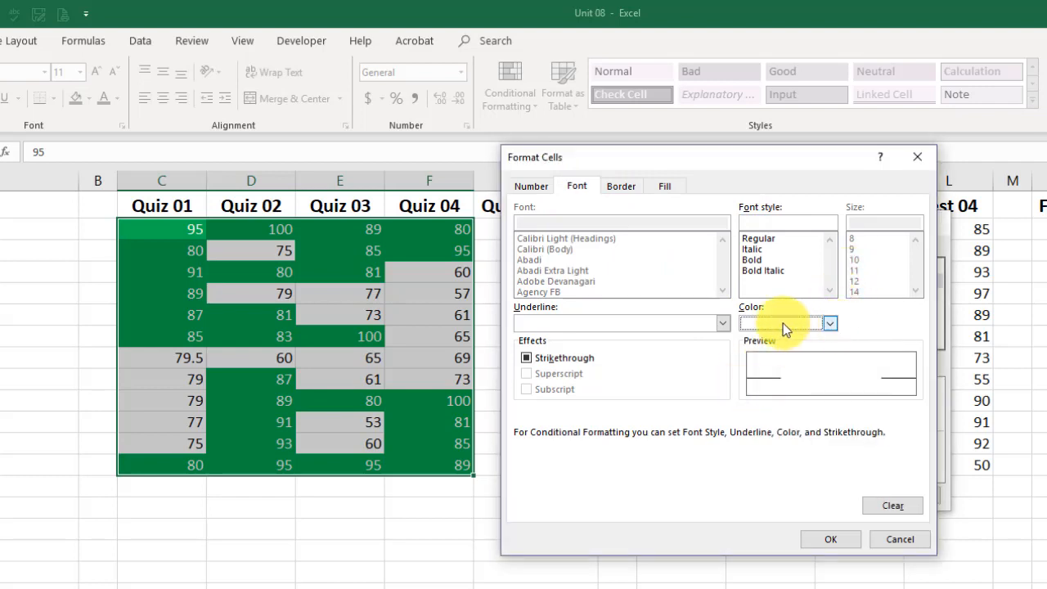
left_click(818, 538)
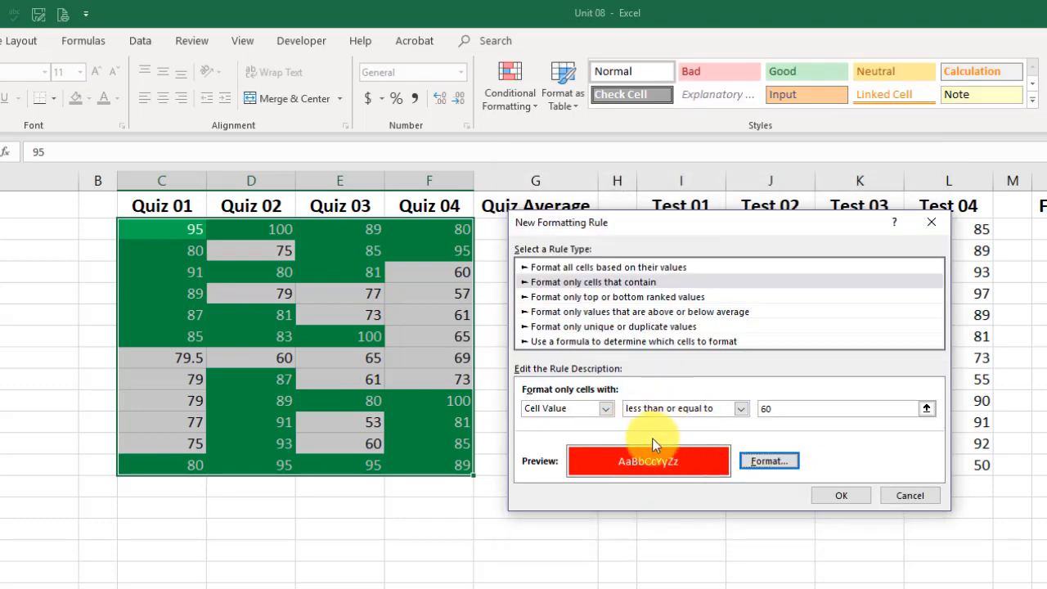
Save the less-than-or-equal-to-60 rule, apply the rules to the quiz scores, and deselect the range.
left_click(842, 492)
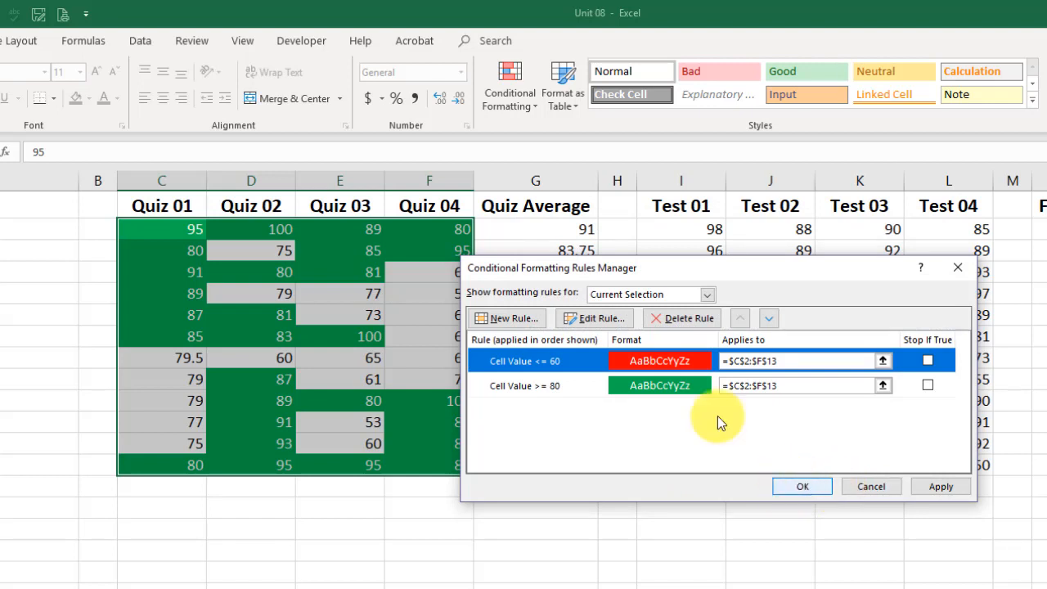
left_click(797, 488)
left_click(336, 508)
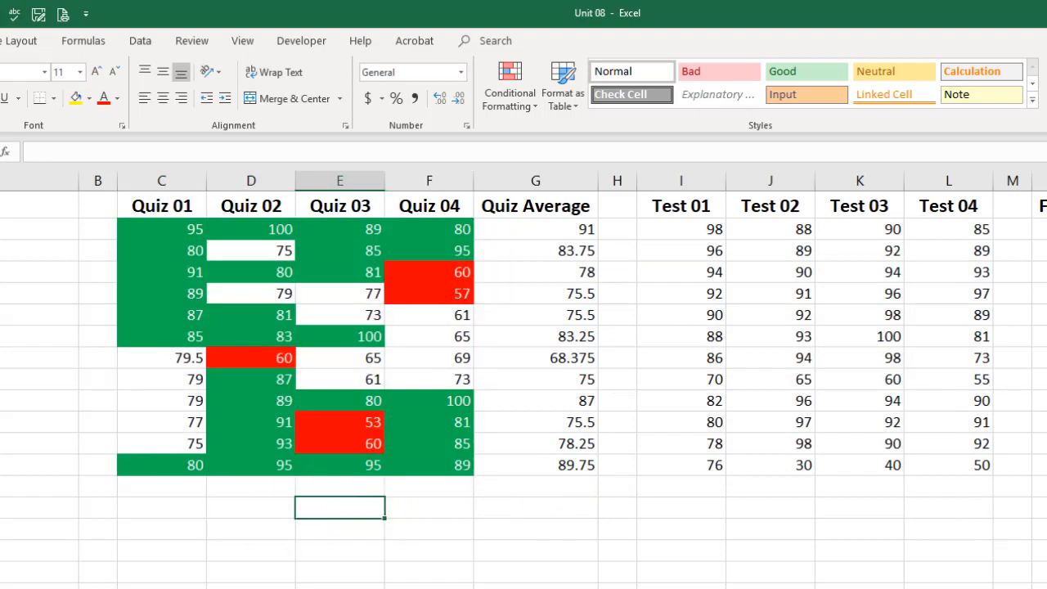
Change the Quiz 02 score in cell D8 to 60.5 to test the red rule's threshold.
left_click(259, 359)
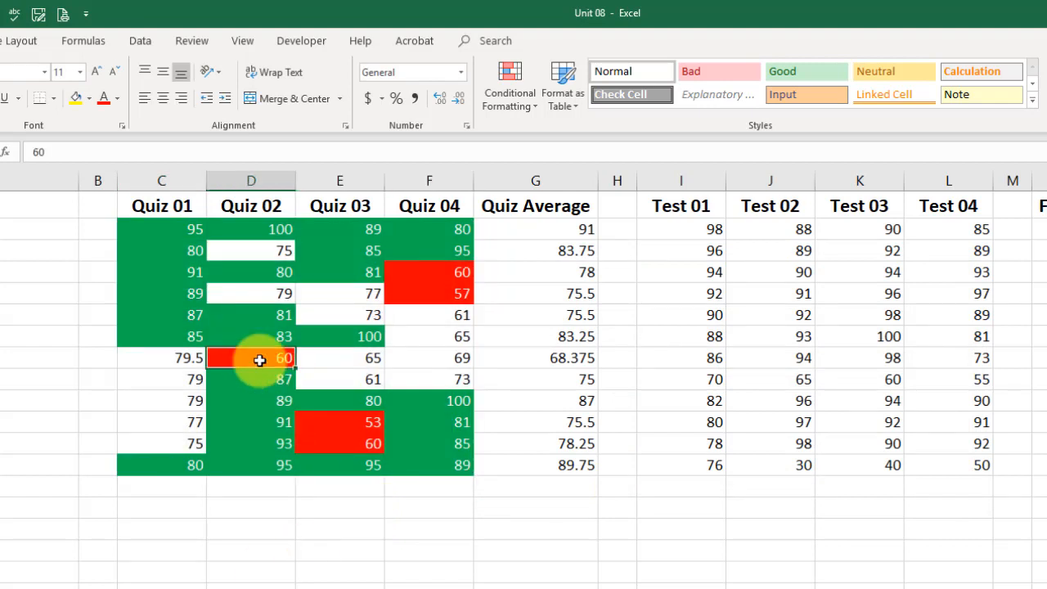
double_click(258, 358)
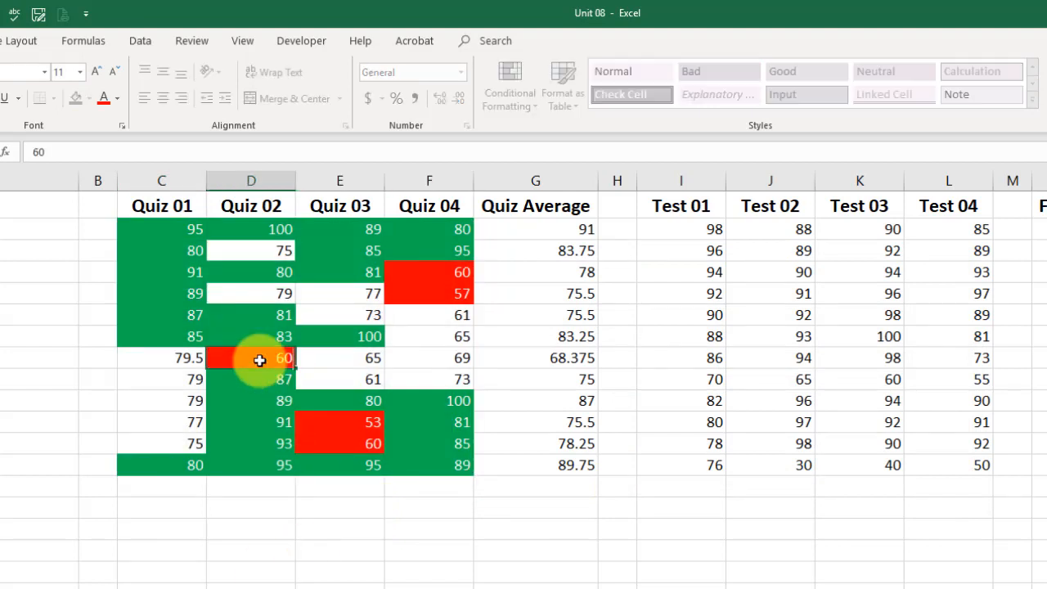
type(".5")
key("Return")
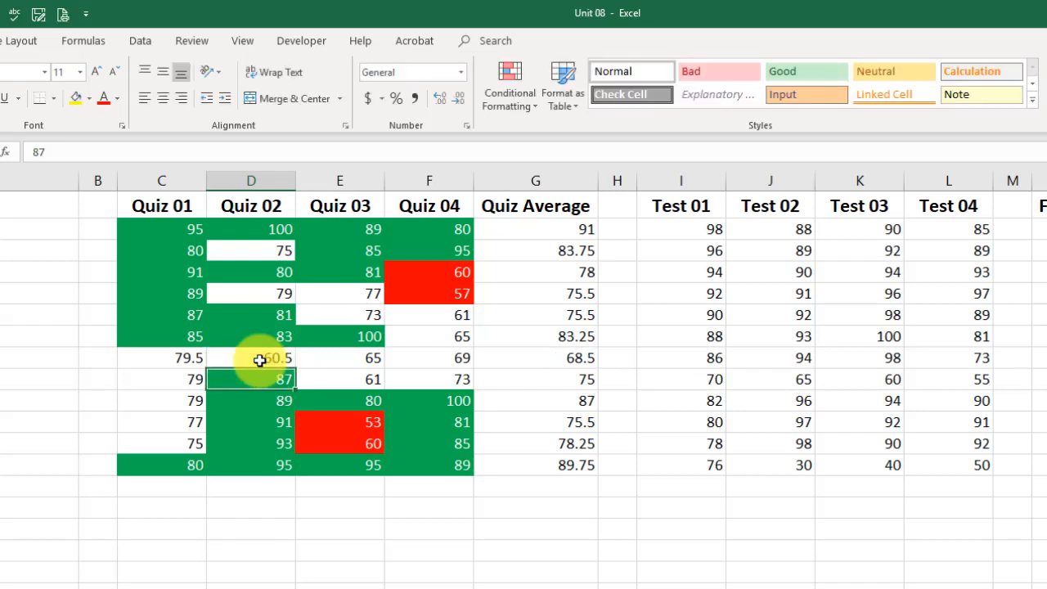
Set the Quiz 02 score in cell D8 to 61 as another test of the red rule.
left_click(249, 358)
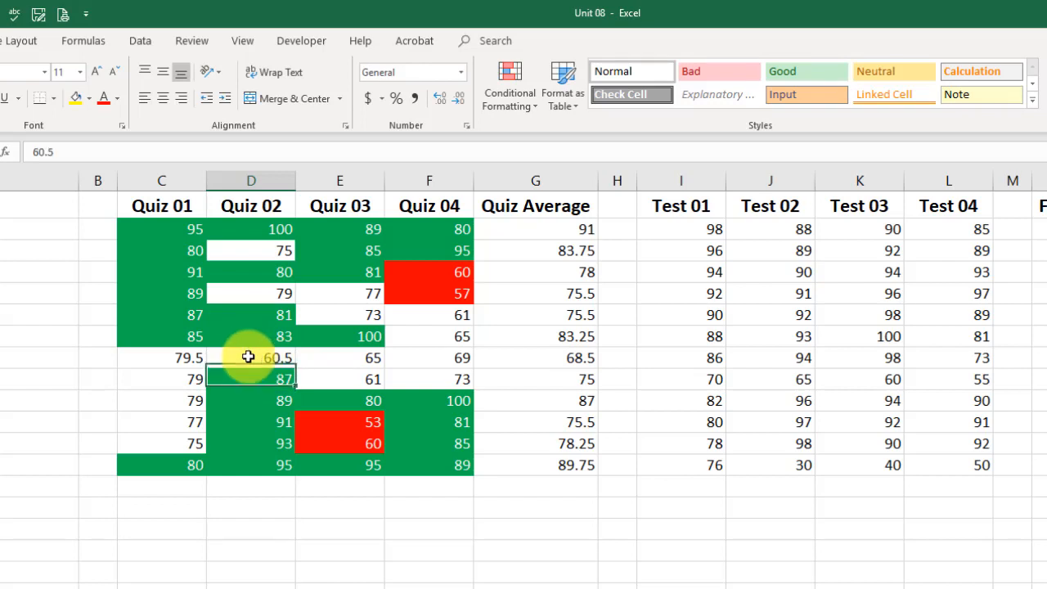
type("61")
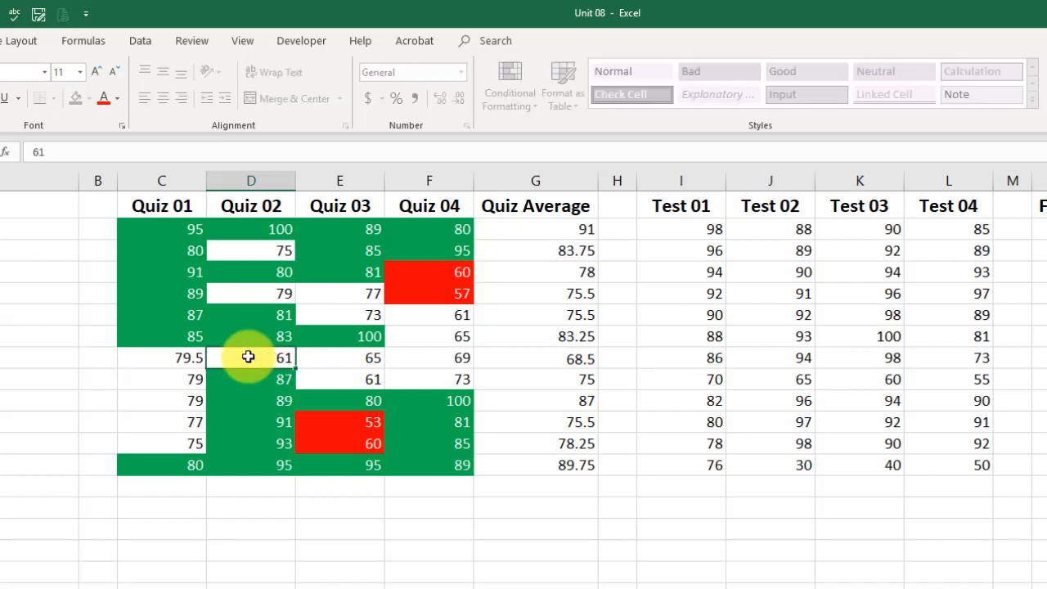
key("Return")
Set the Quiz 02 score in cell D8 to 80 to test the green rule.
left_click(259, 357)
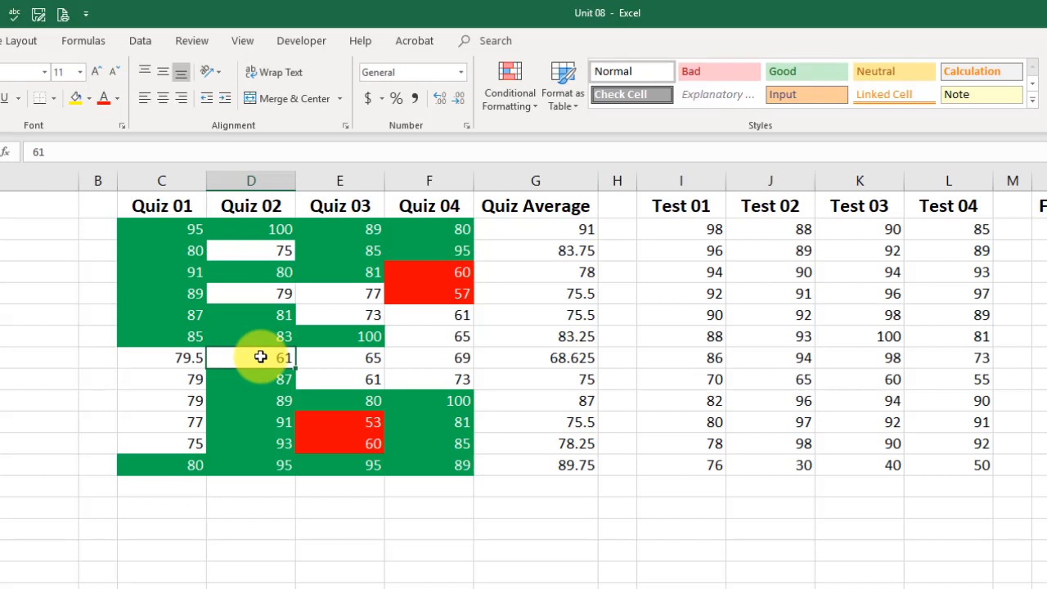
type("80")
key("Return")
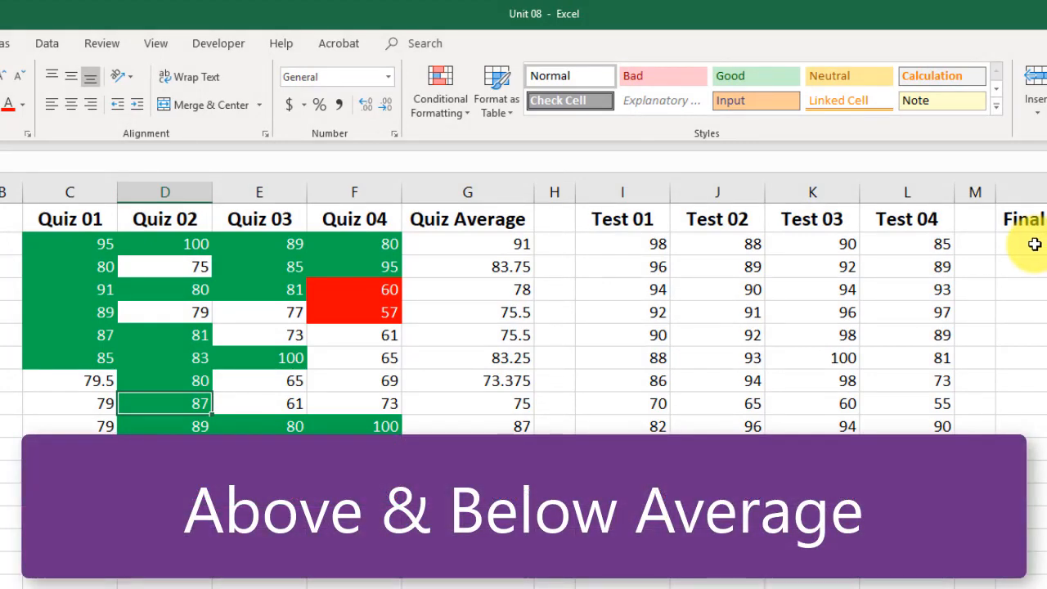
Highlight the above-average final grades in N2:N13 using Green Fill with Dark Green Text, and deselect the range.
scroll(524, 384, "right", 5)
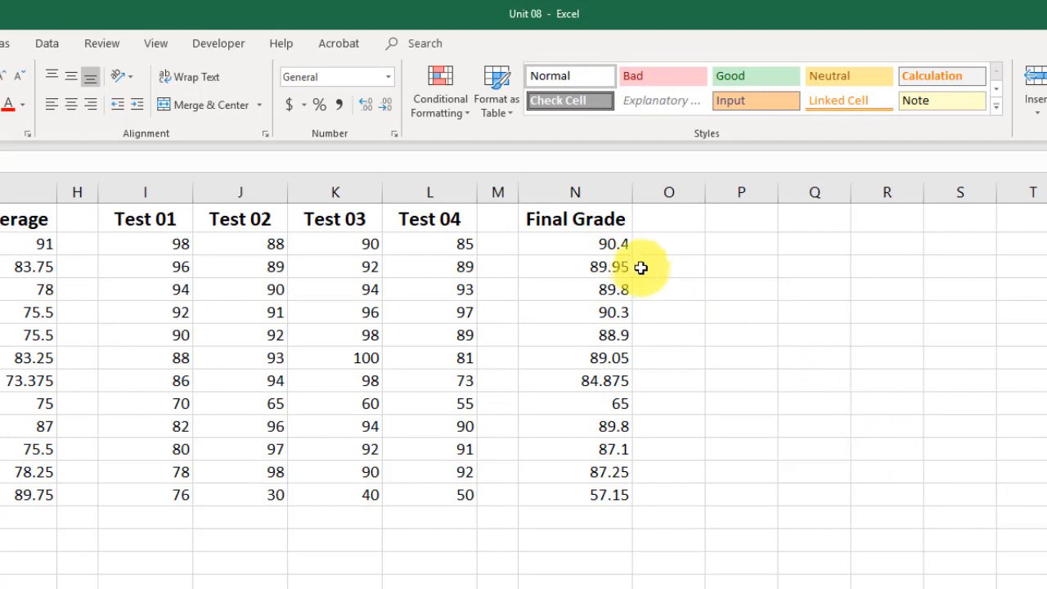
left_click_drag(577, 239, 561, 490)
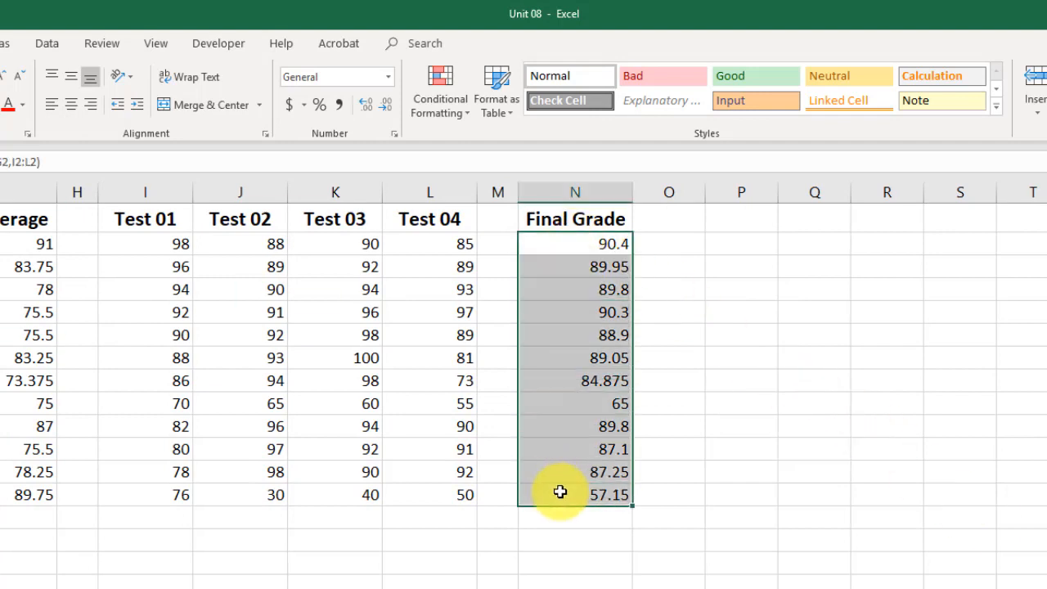
left_click(445, 113)
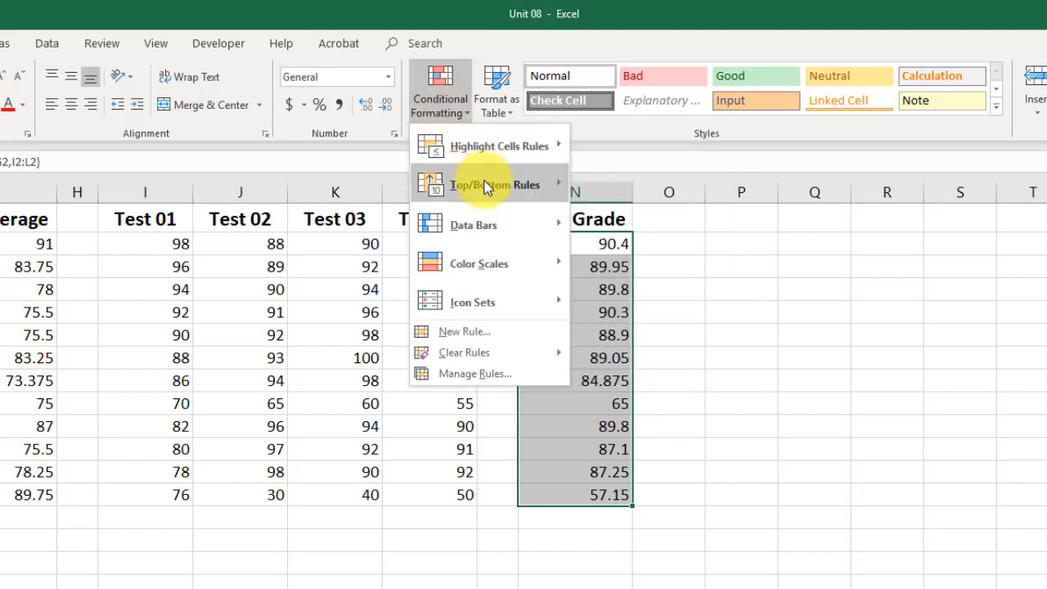
mouse_move(486, 186)
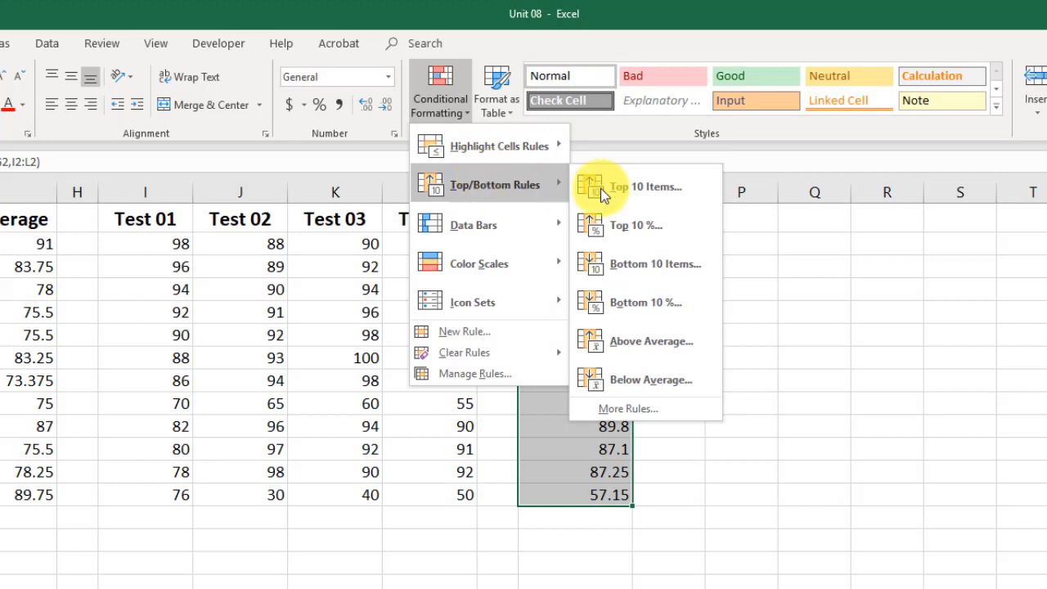
left_click(677, 343)
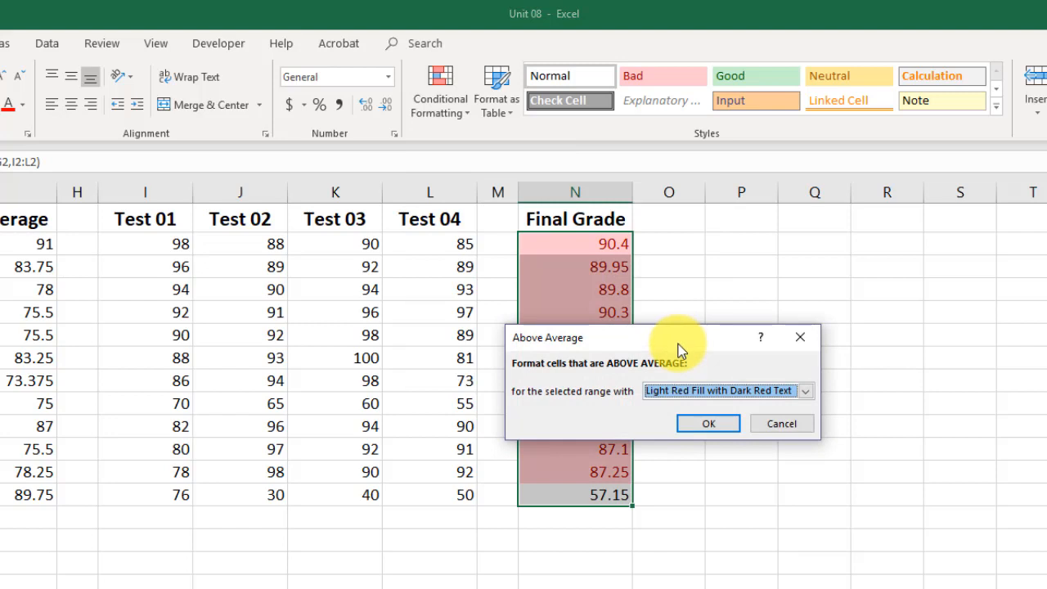
left_click(804, 389)
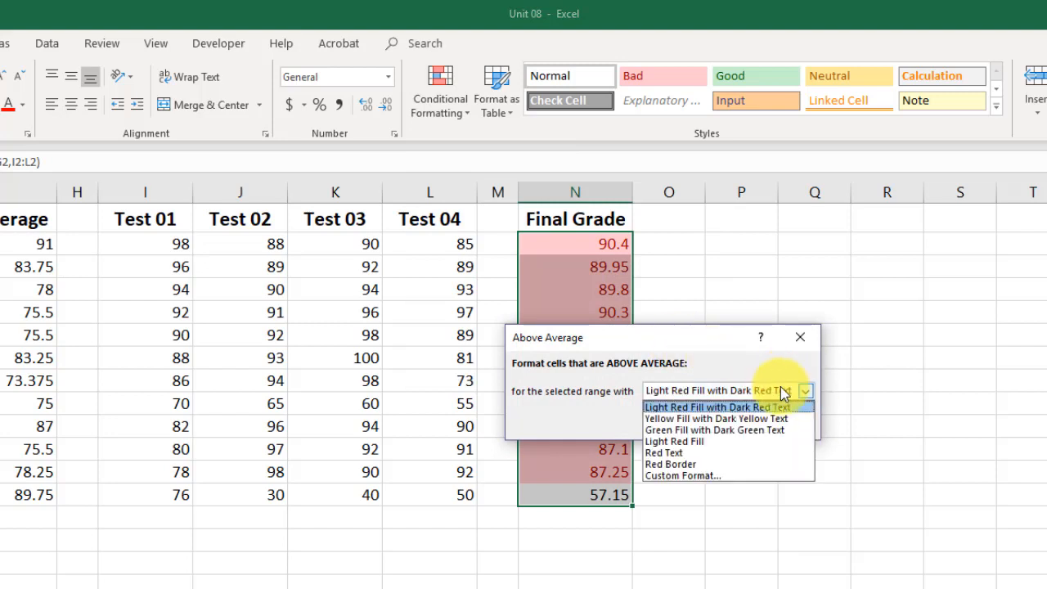
left_click(703, 429)
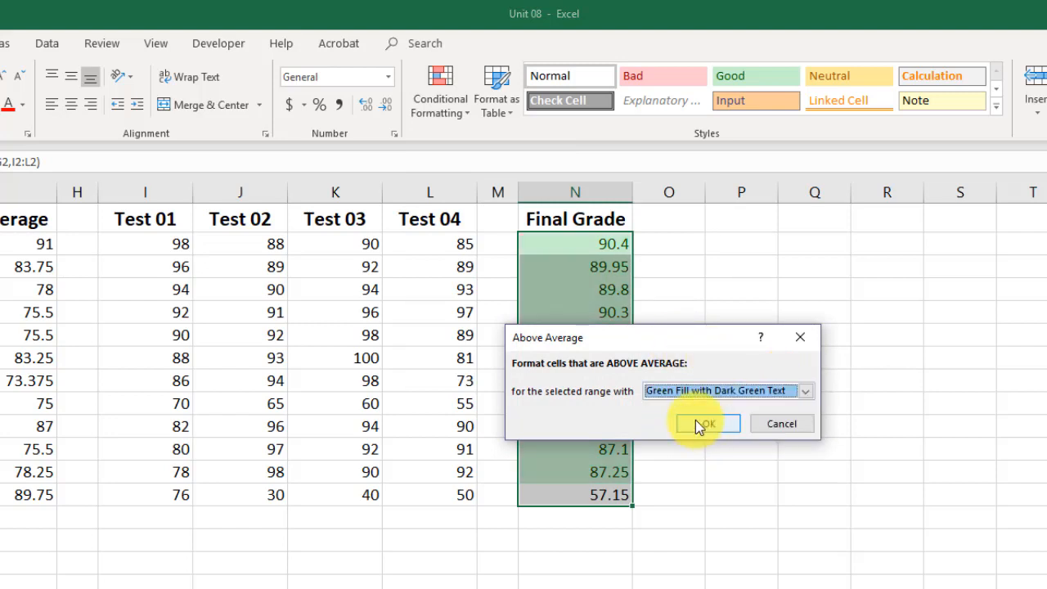
left_click(701, 424)
left_click(581, 583)
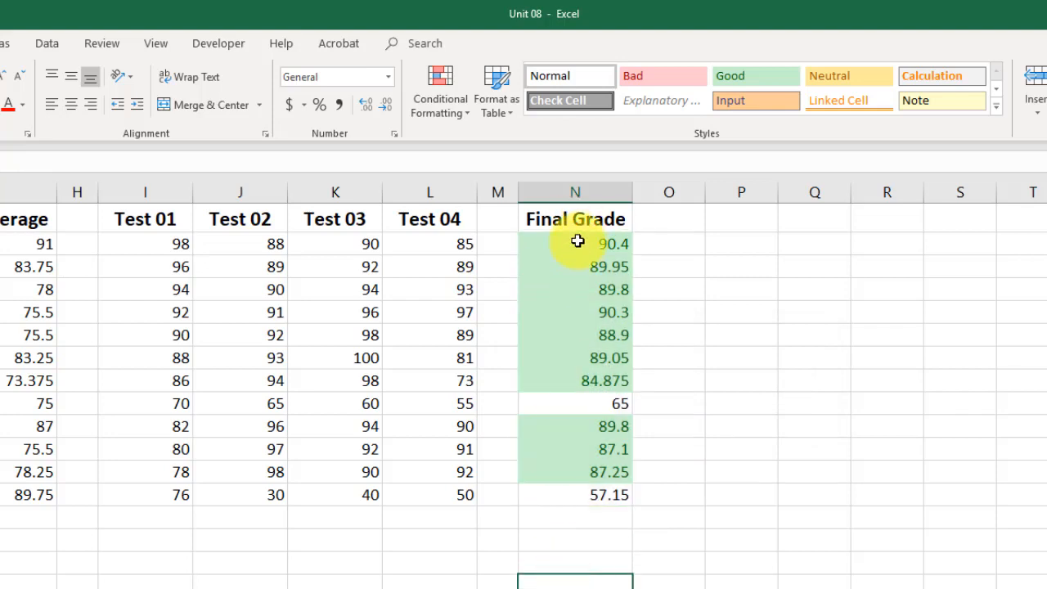
Highlight the below-average final grades in N2:N13 using Light Red Fill with Dark Red Text, and deselect the range.
left_click_drag(577, 241, 565, 493)
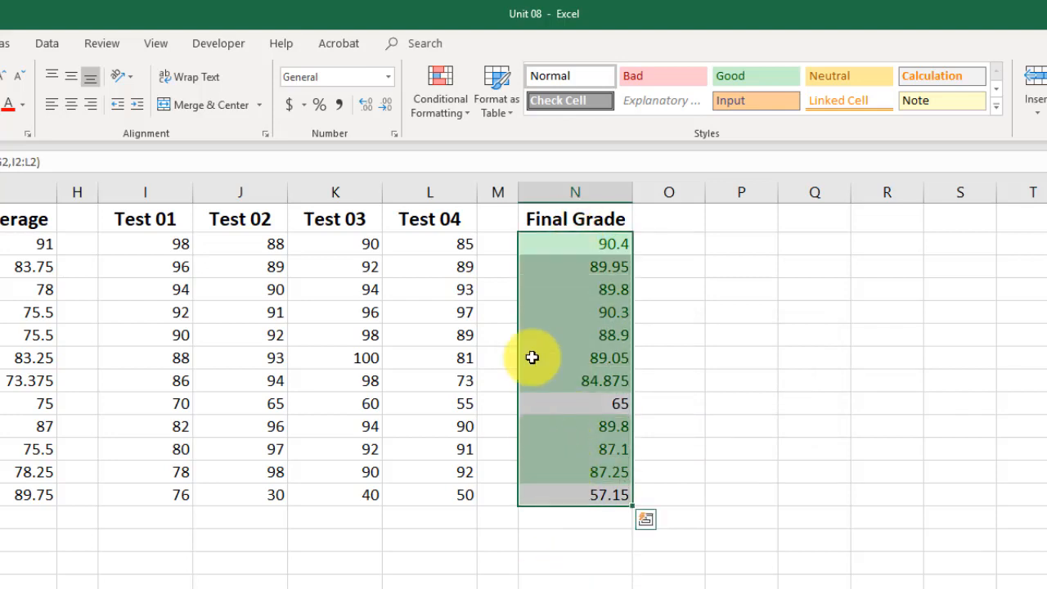
left_click(452, 111)
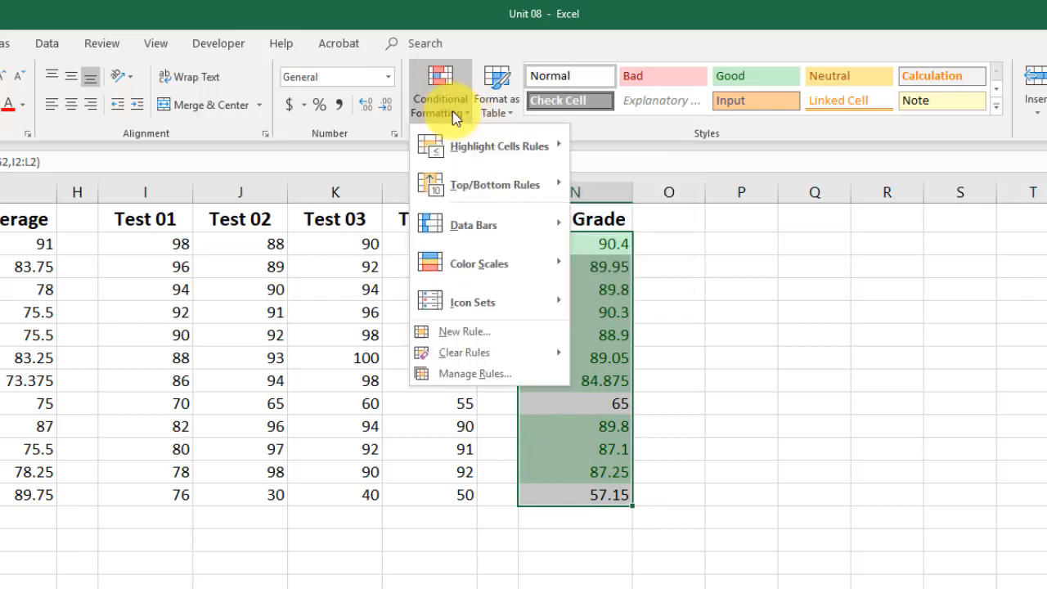
mouse_move(491, 188)
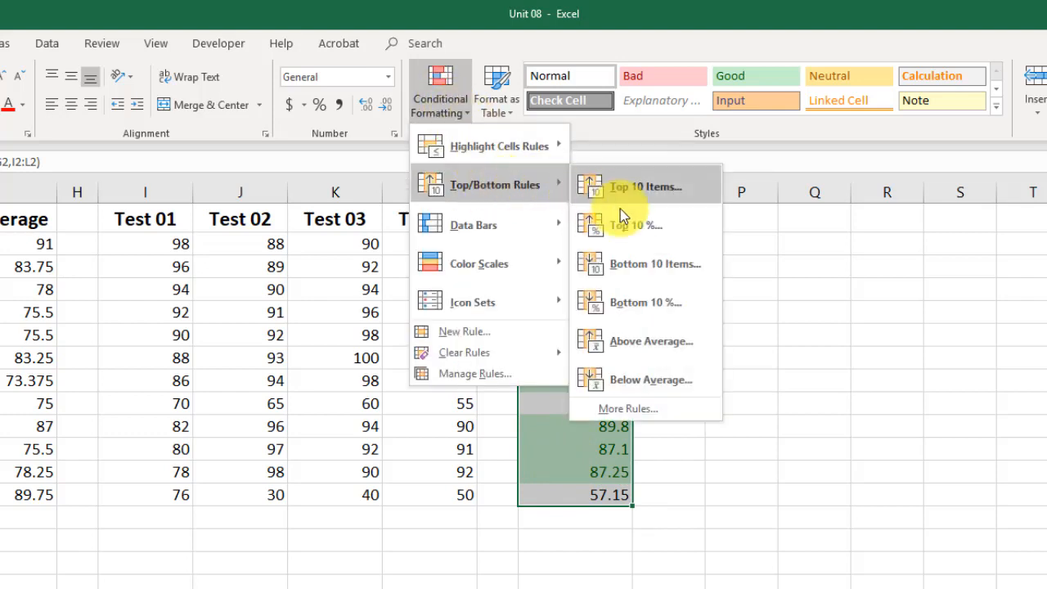
left_click(647, 373)
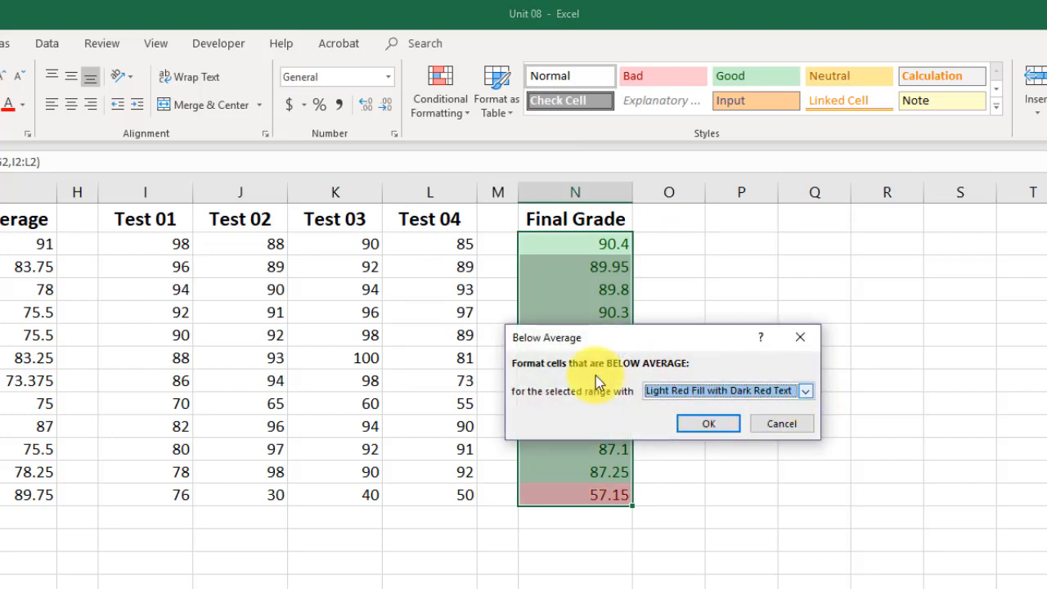
left_click(709, 428)
left_click(496, 580)
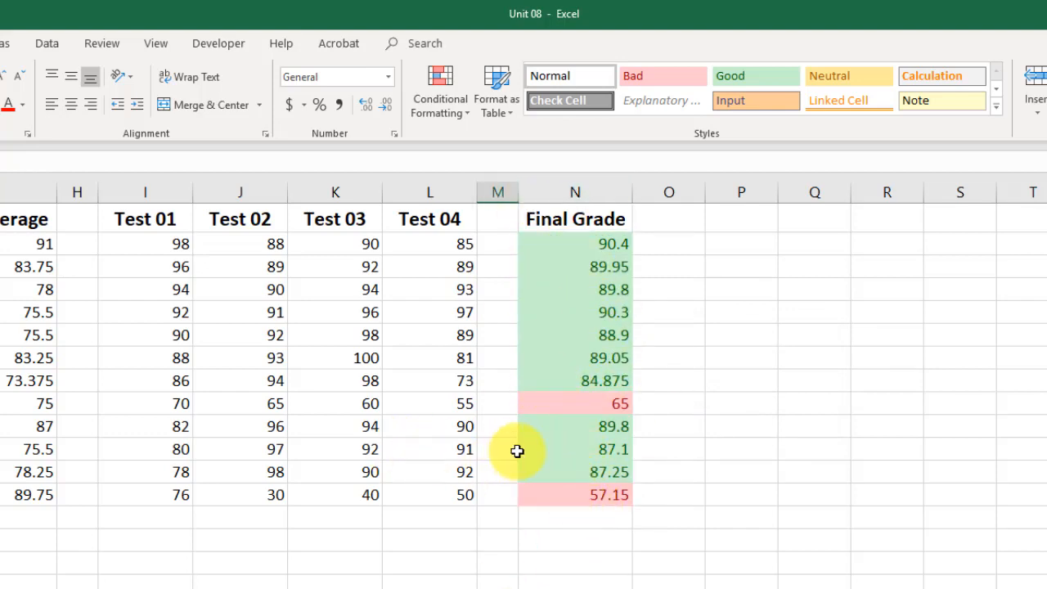
Set the Test 04 score in cell L10 to 0 to test the final grade rules.
left_click(464, 425)
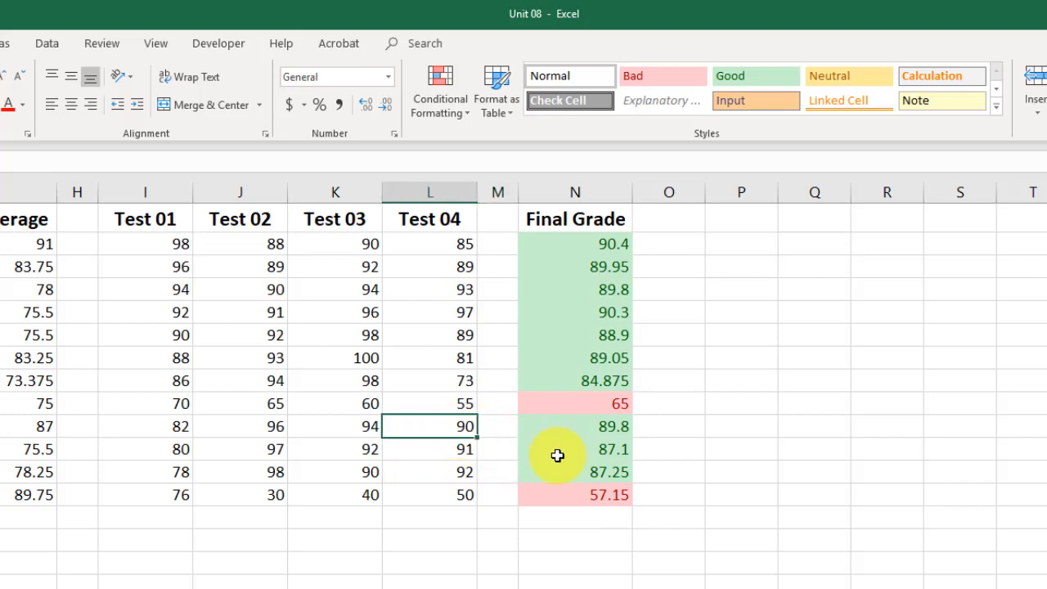
type("0")
key("Return")
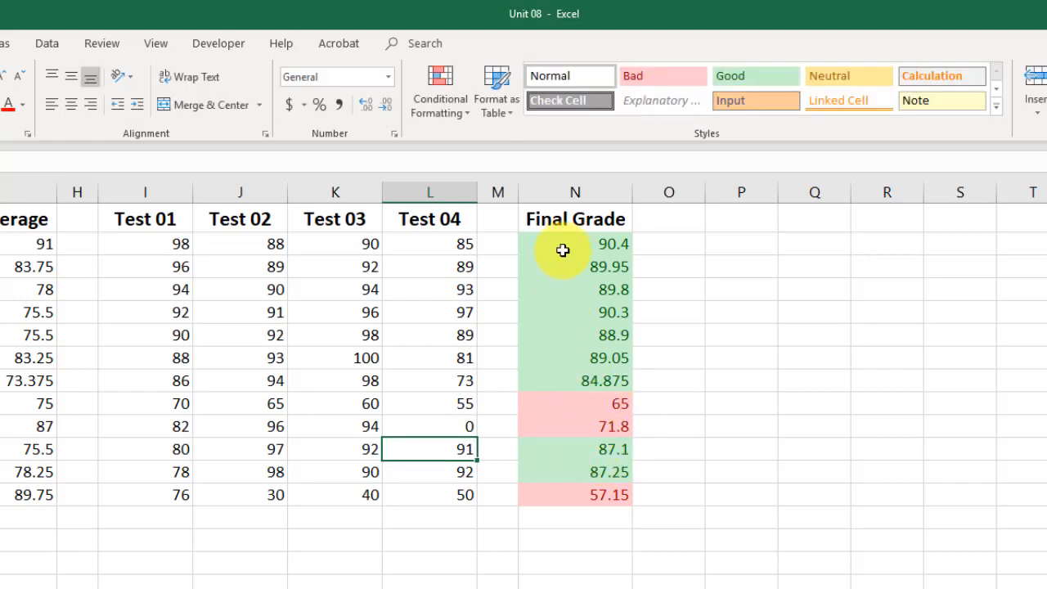
Review the conditional formatting rules applied to the final grades in N2:N13, and close the rules manager without changes.
left_click_drag(566, 242, 558, 486)
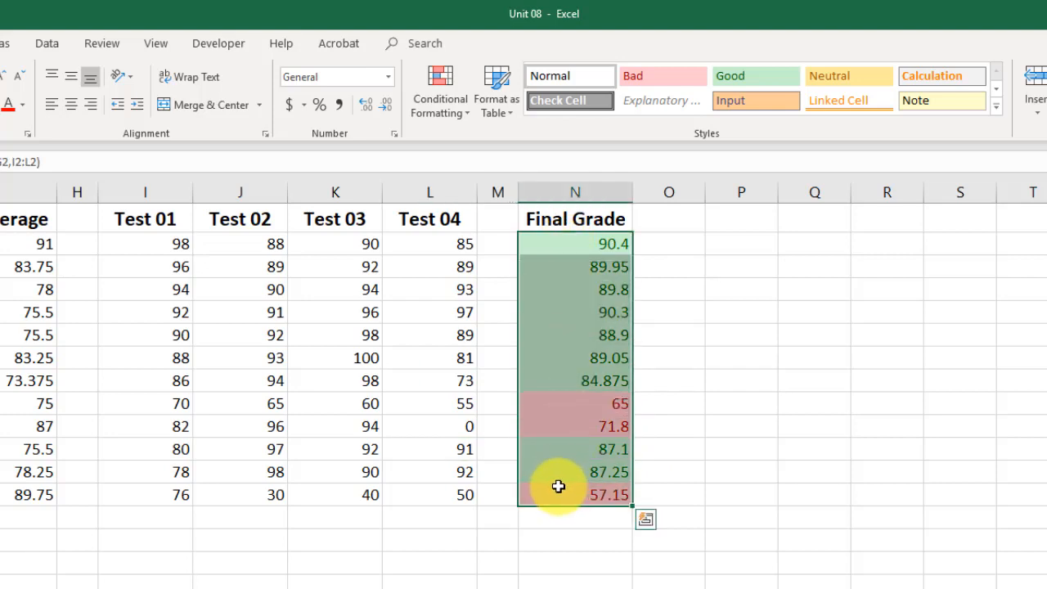
left_click(435, 107)
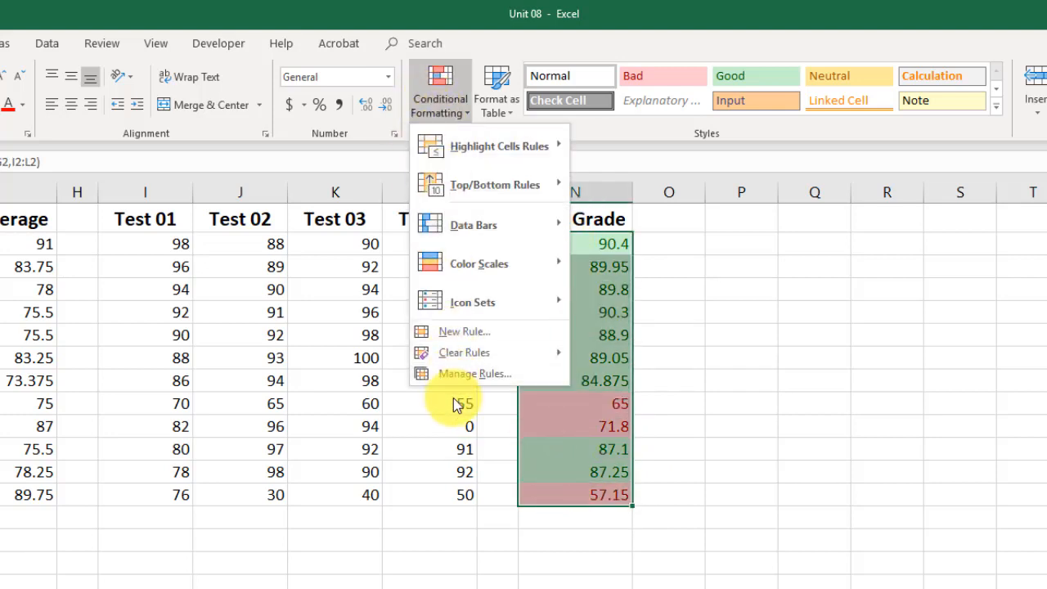
left_click(467, 373)
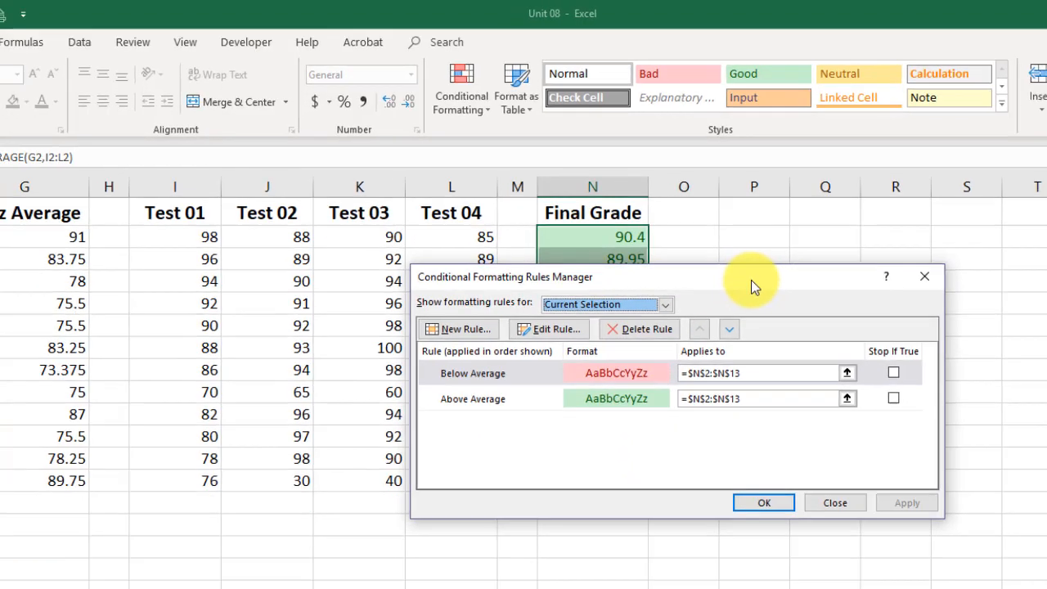
left_click_drag(751, 280, 537, 396)
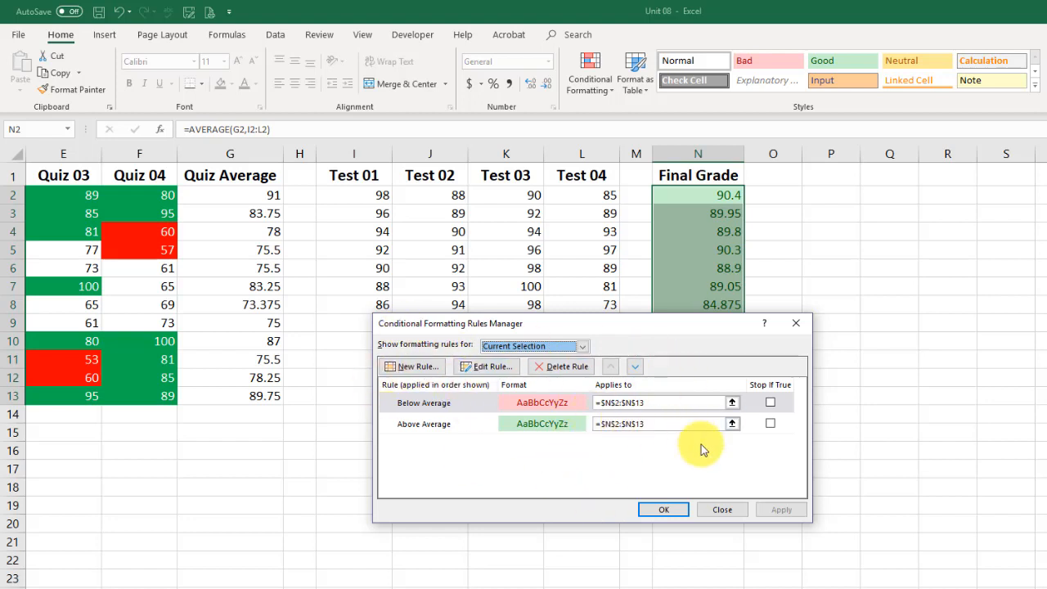
left_click(722, 509)
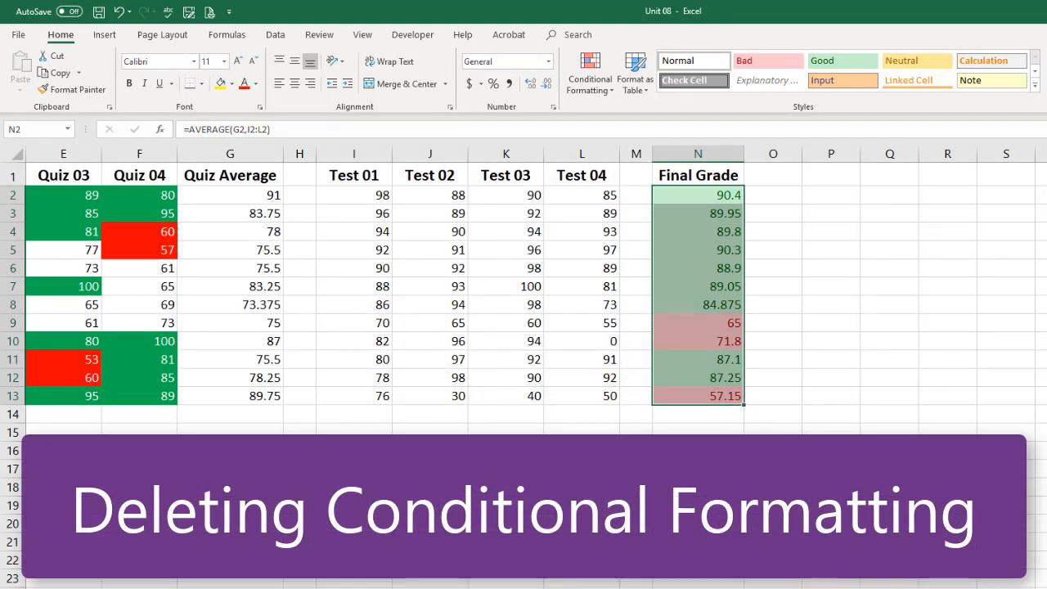
Clear the conditional formatting rules from the quiz scores in C2:F13 only, and deselect the range.
scroll(331, 375, "left", 3)
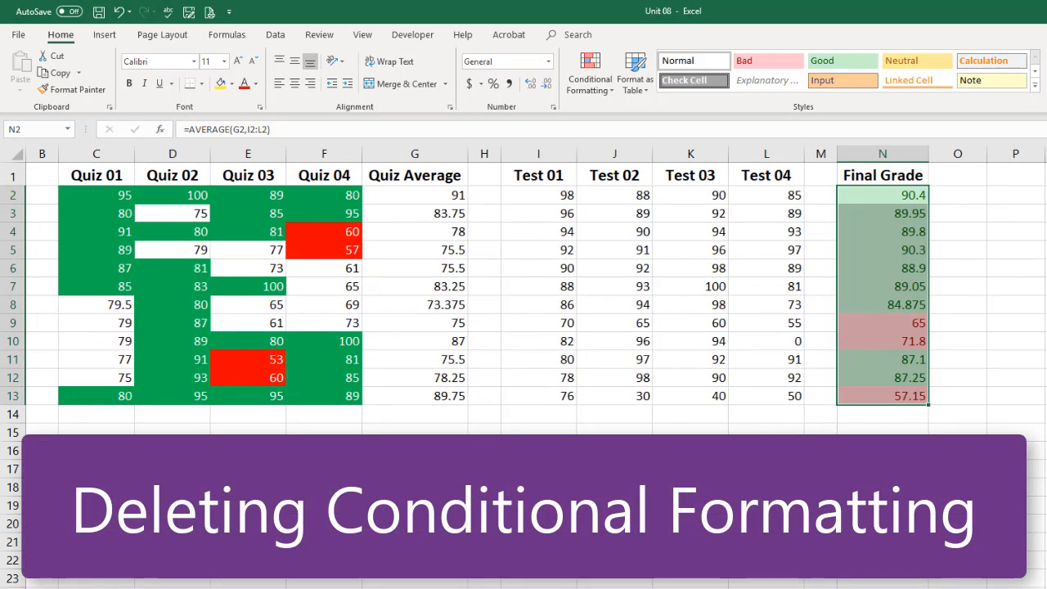
left_click_drag(86, 197, 325, 393)
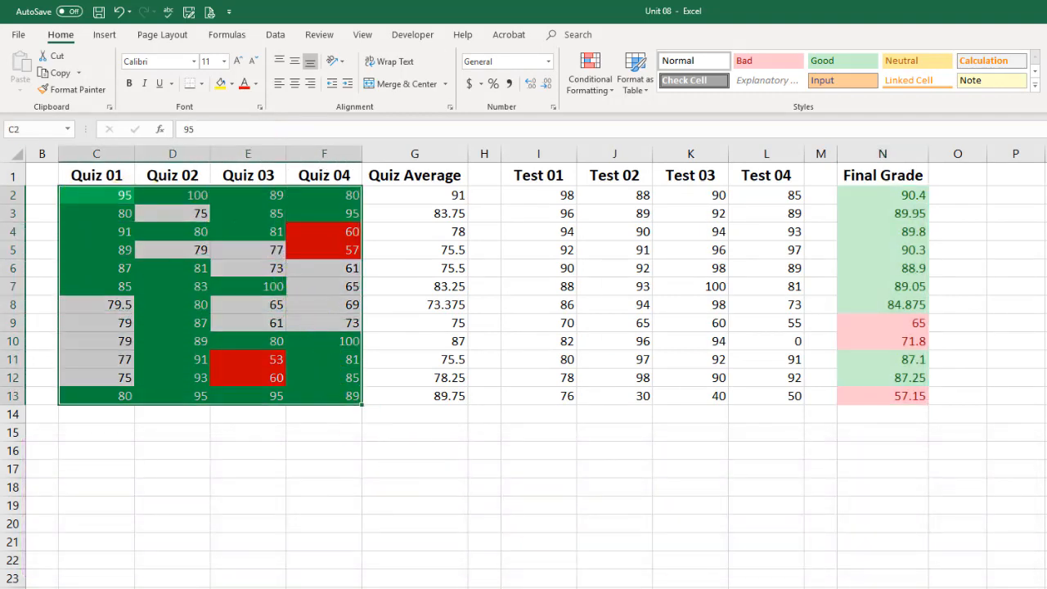
scroll(537, 367, "left", 3)
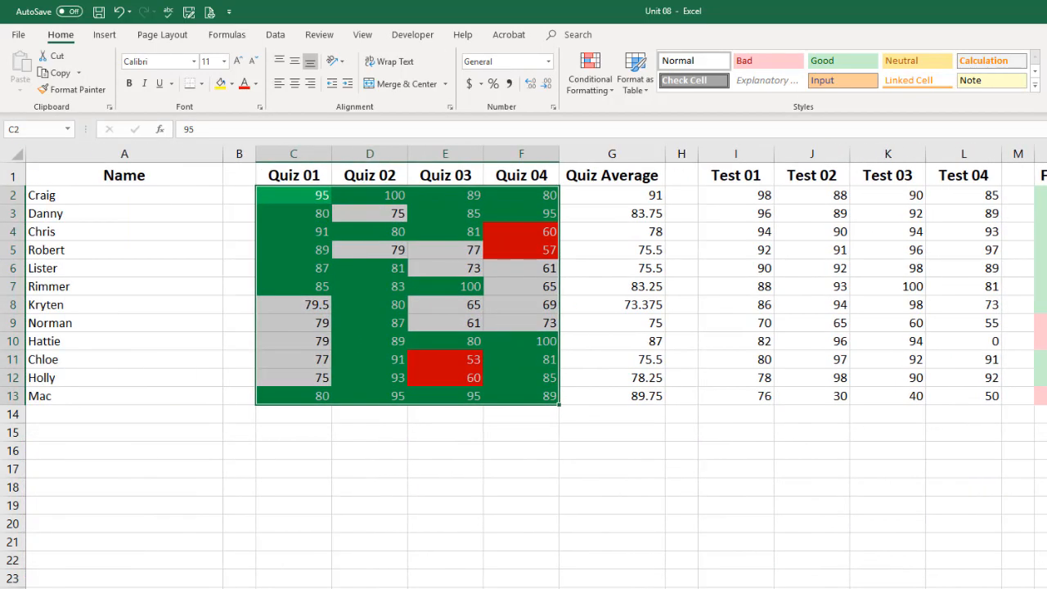
left_click(603, 90)
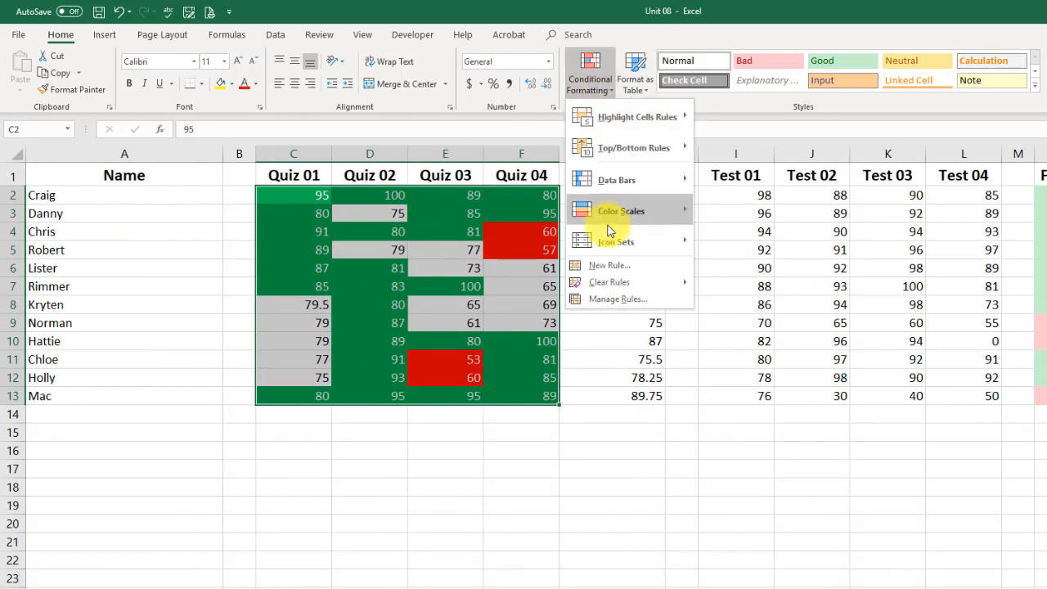
mouse_move(608, 284)
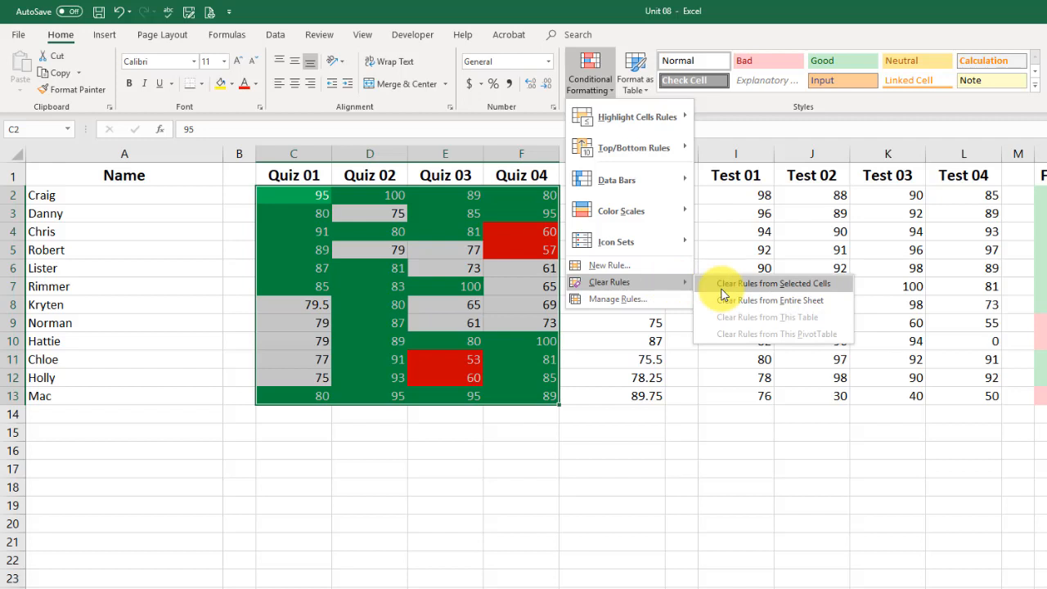
left_click(789, 287)
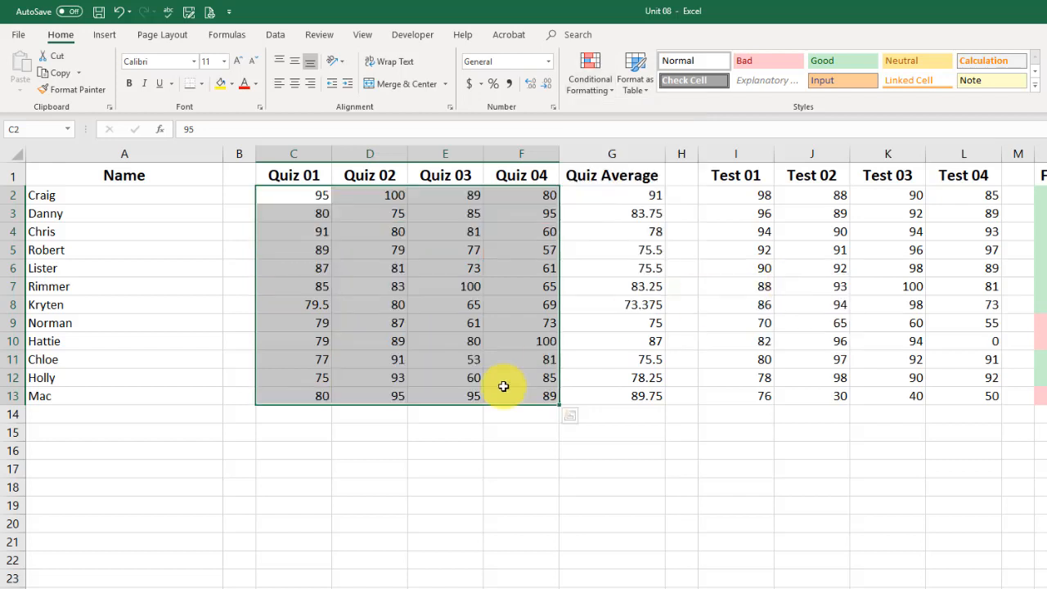
left_click(438, 452)
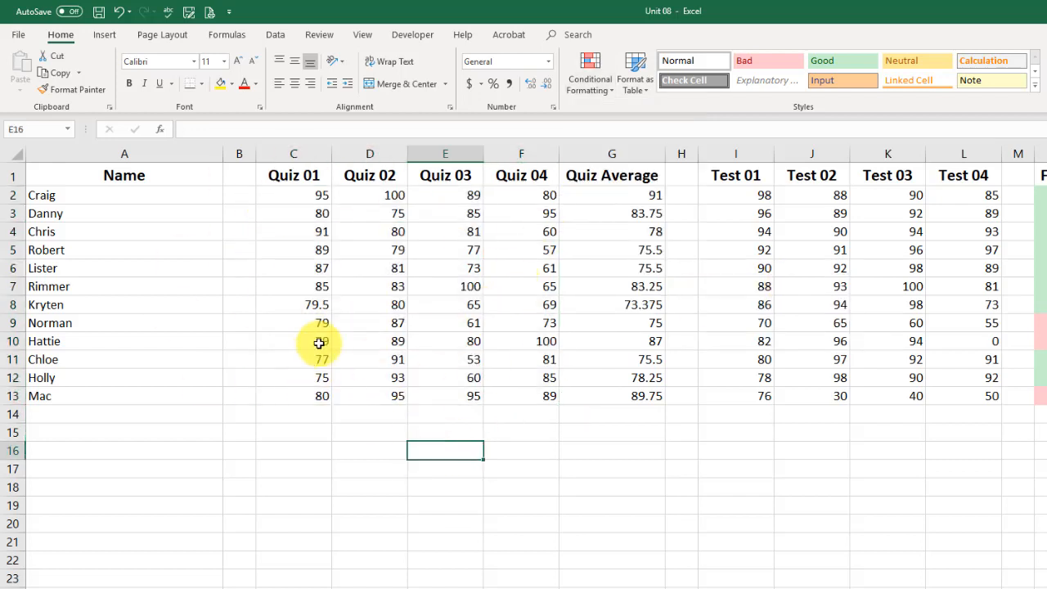